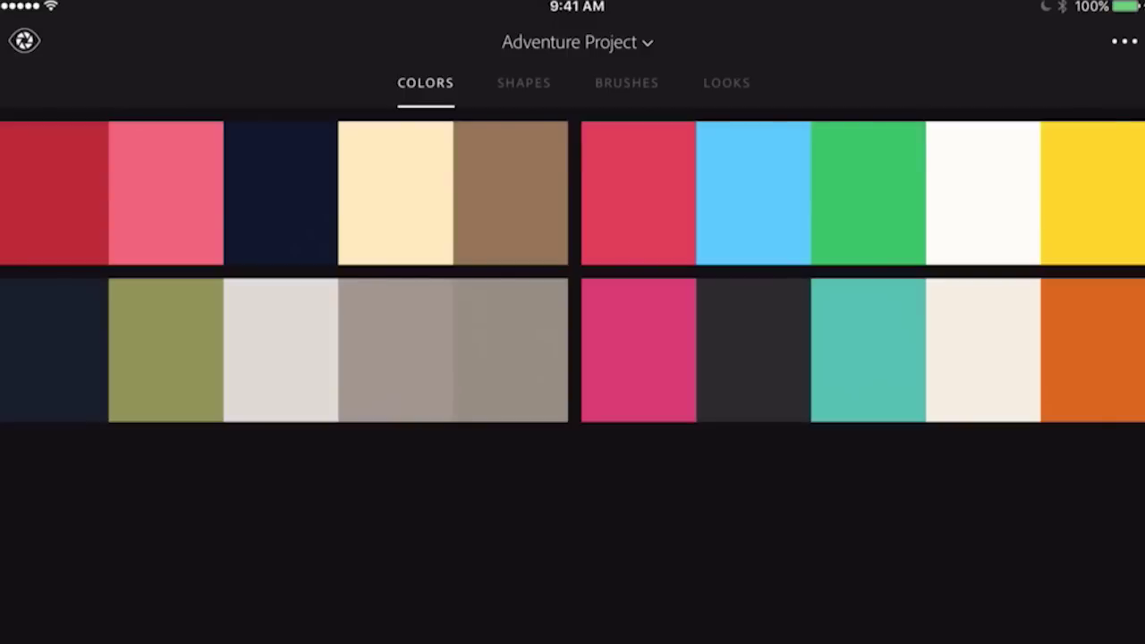
# Capture the hand-lettered "do something good today" as a new shape, erase the stray marks above it and save it to the library.
pyautogui.click(524, 82)
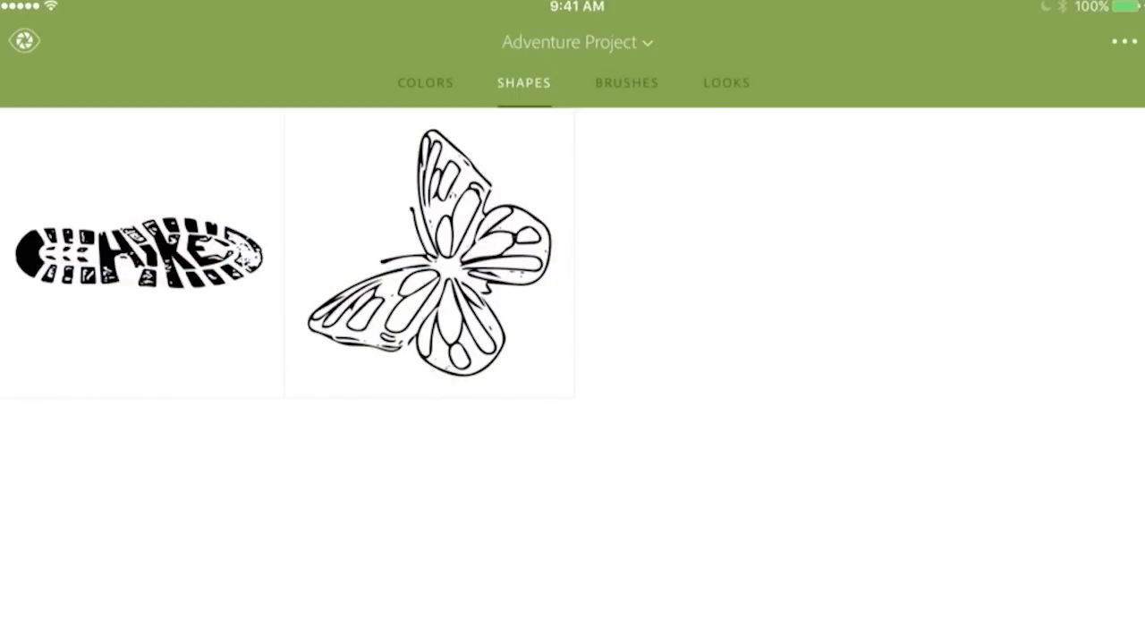
pyautogui.click(24, 40)
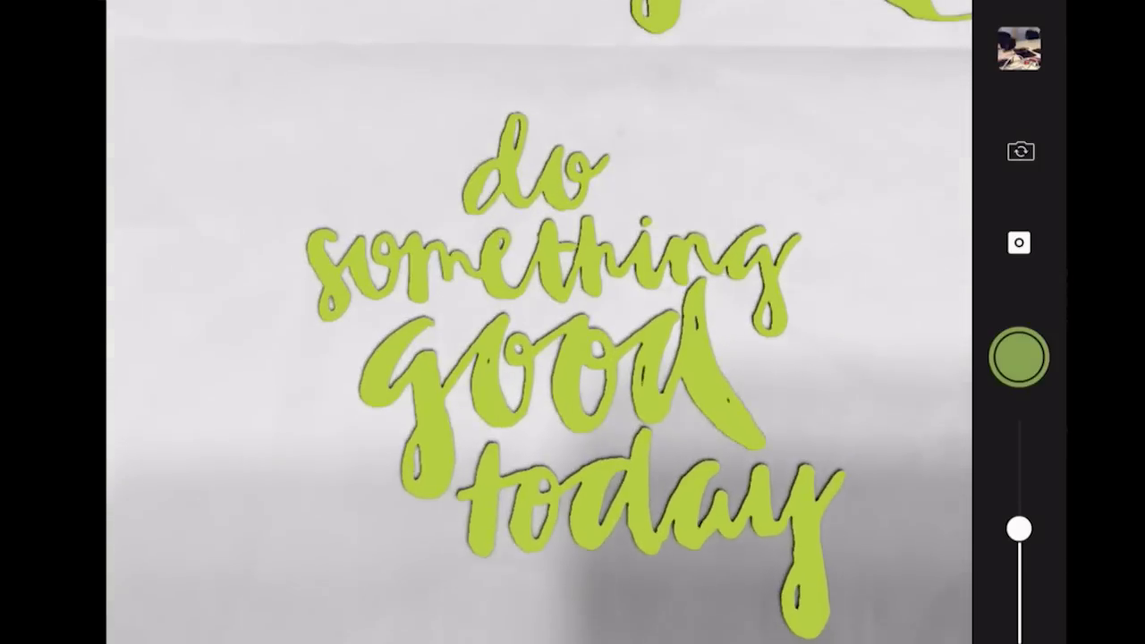
pyautogui.click(1019, 357)
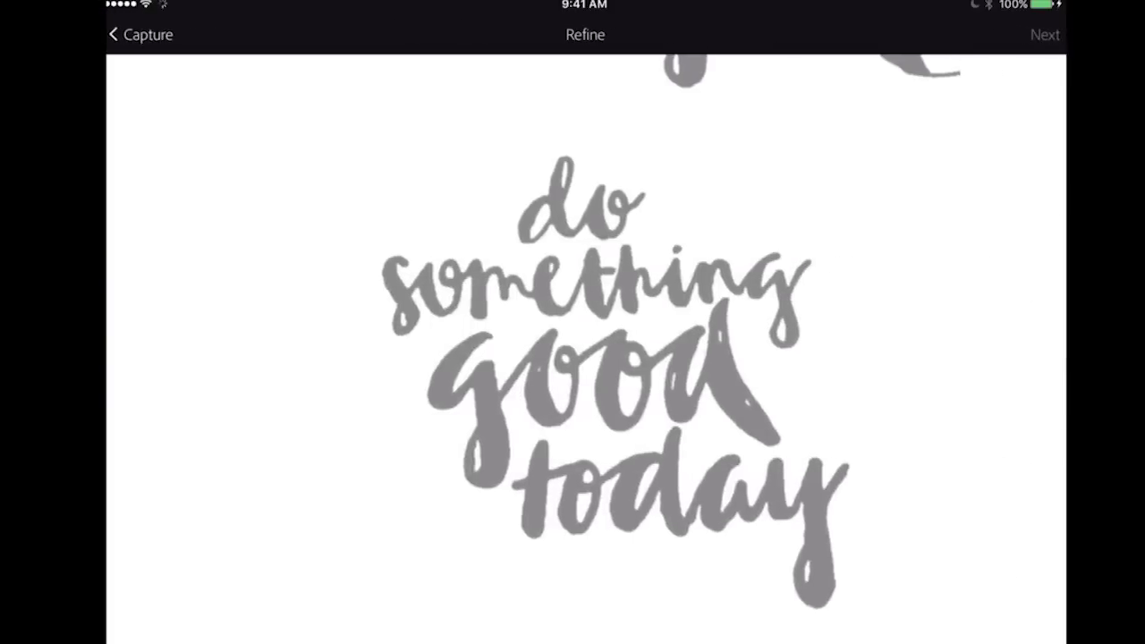
pyautogui.moveTo(689, 67)
pyautogui.mouseDown()
pyautogui.moveTo(873, 65)
pyautogui.moveTo(922, 85)
pyautogui.moveTo(885, 88)
pyautogui.mouseUp()
pyautogui.click(1042, 34)
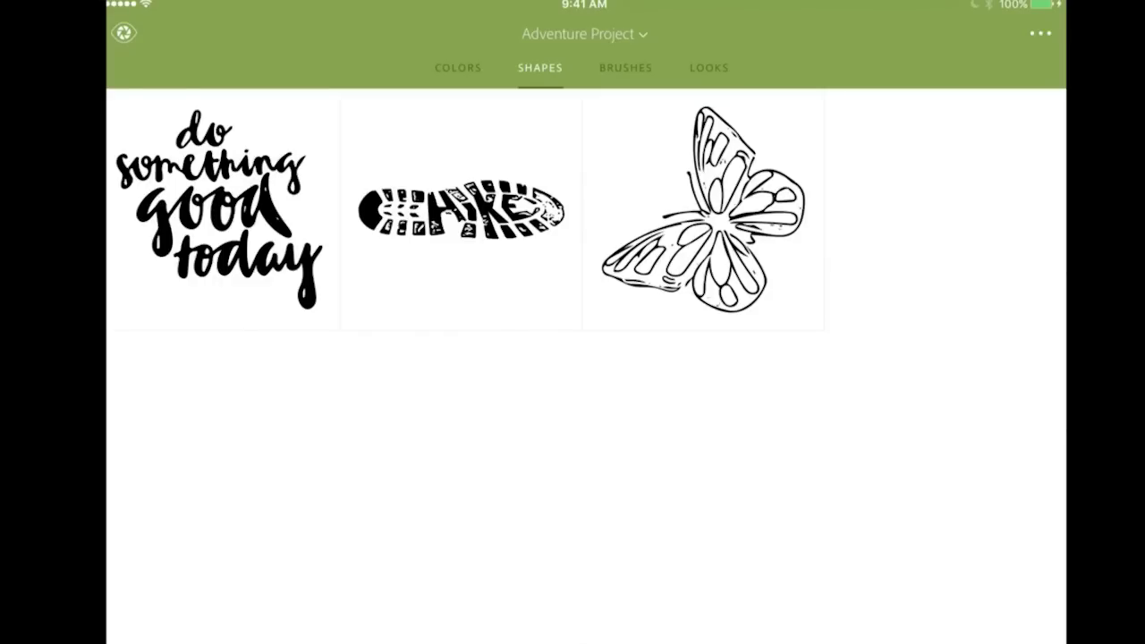
# Open the library's Butterfly brush for editing and review the available Photoshop Sketch, Photoshop and Illustrator brush styles.
pyautogui.click(626, 68)
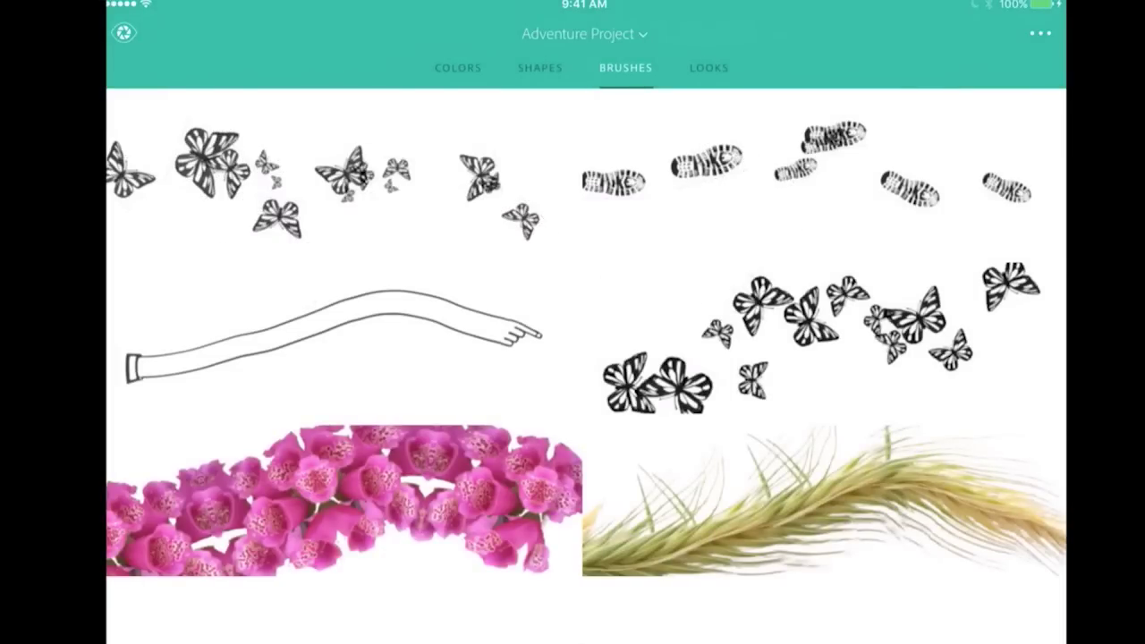
pyautogui.click(344, 179)
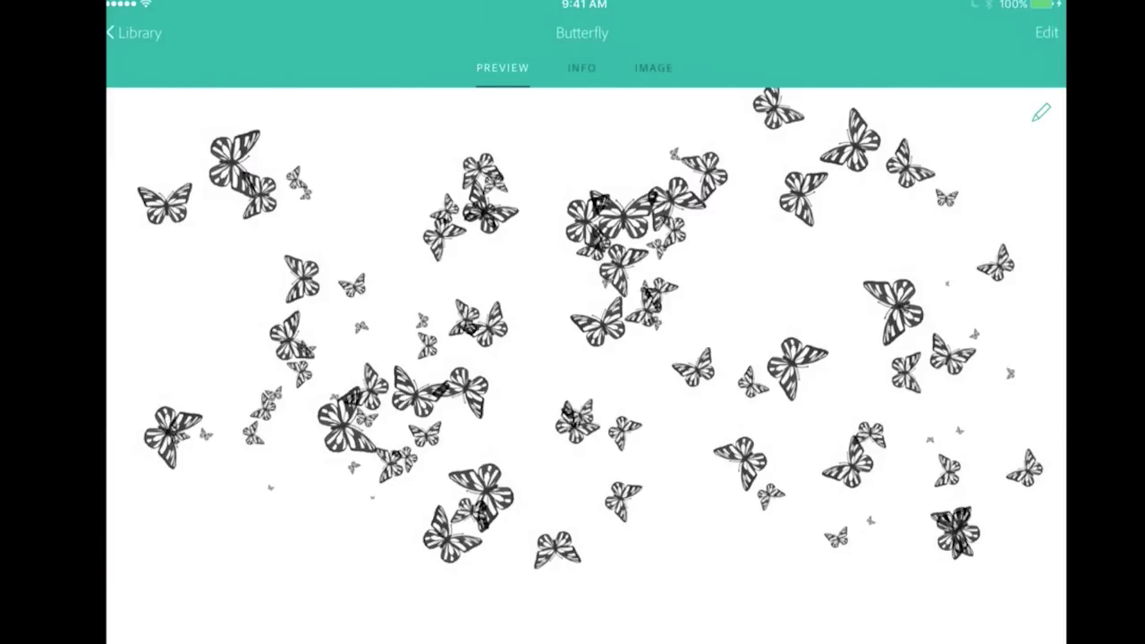
pyautogui.click(1046, 32)
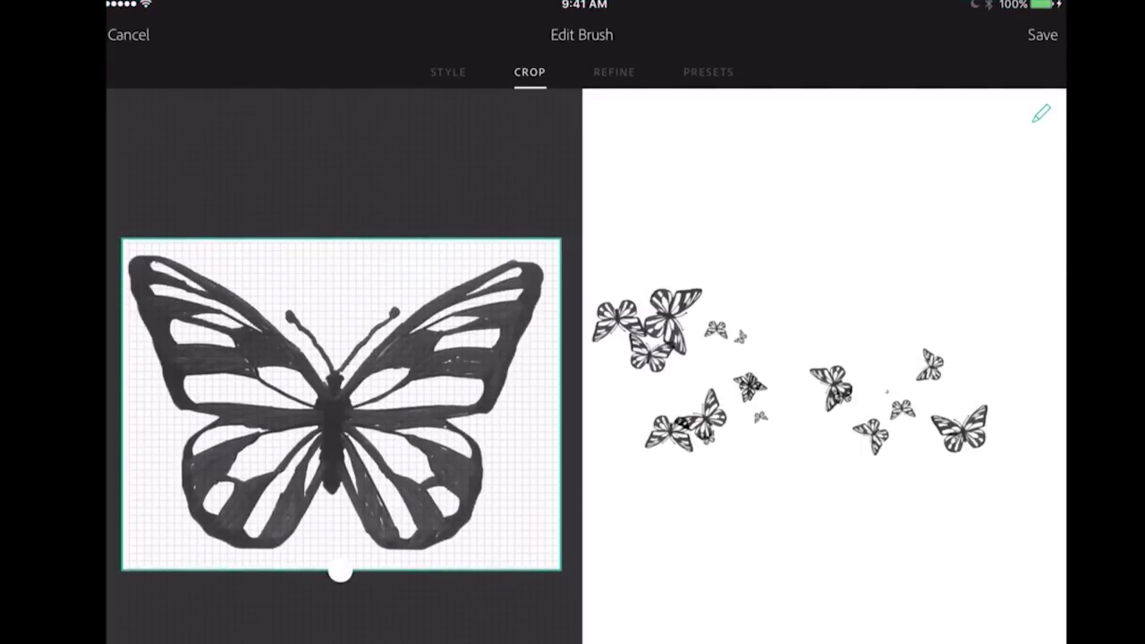
pyautogui.click(447, 71)
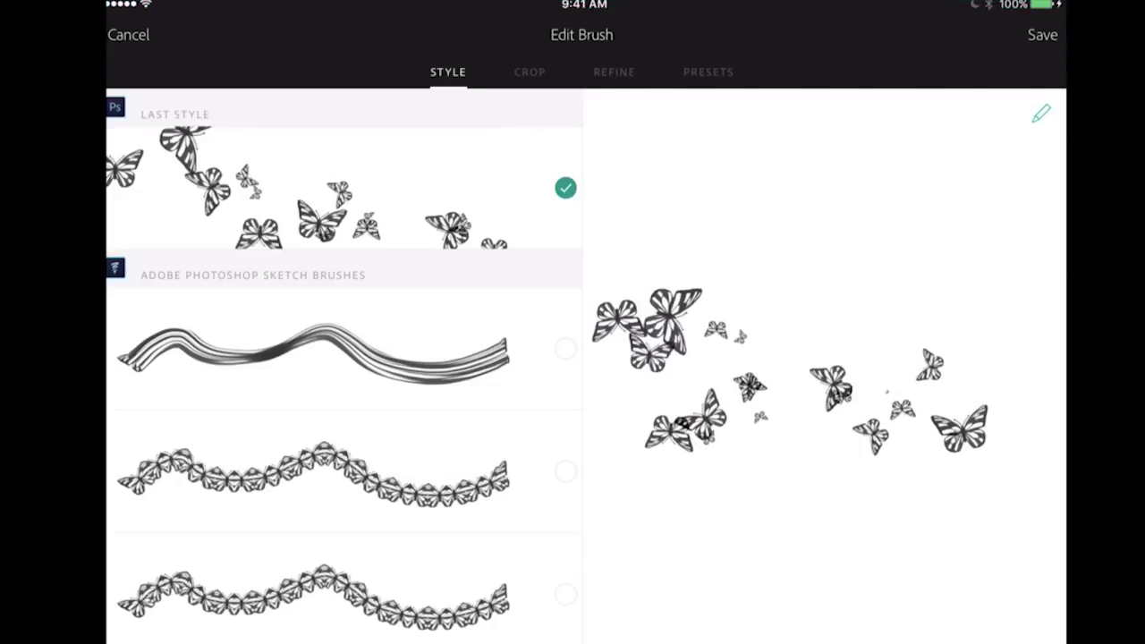
pyautogui.scroll(-3, 344, 358)
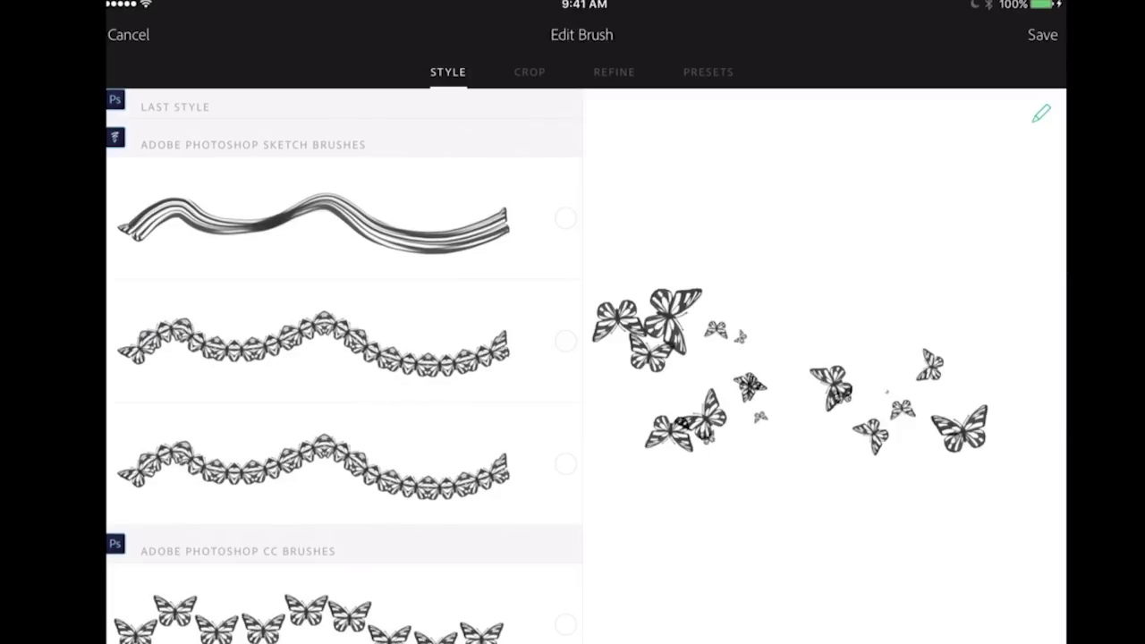
pyautogui.scroll(-10, 343, 358)
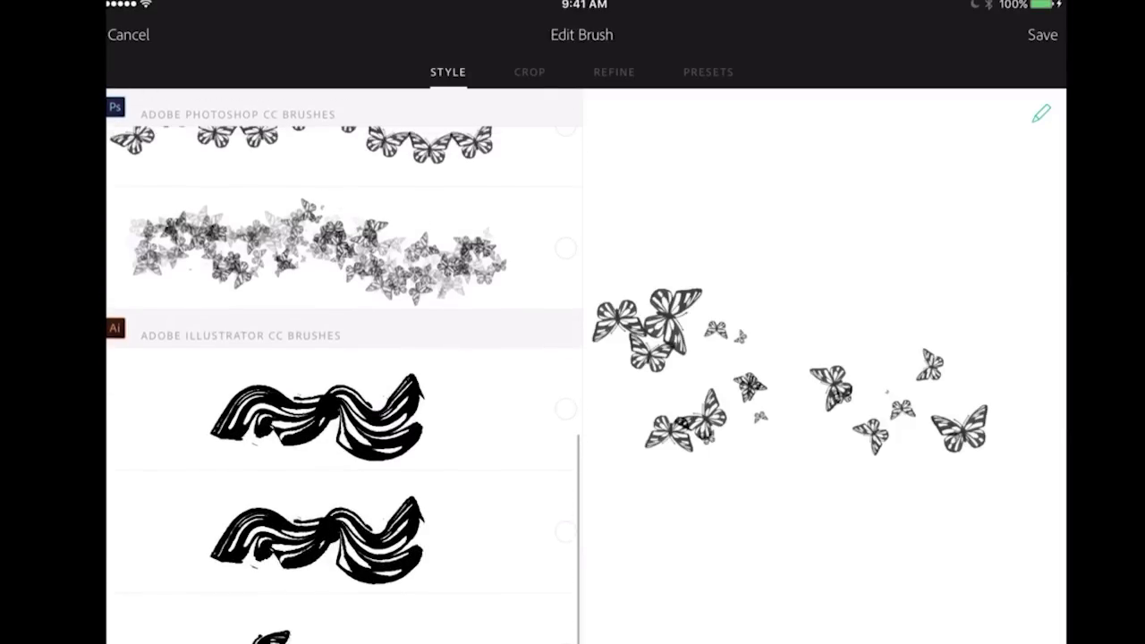
pyautogui.scroll(10, 343, 358)
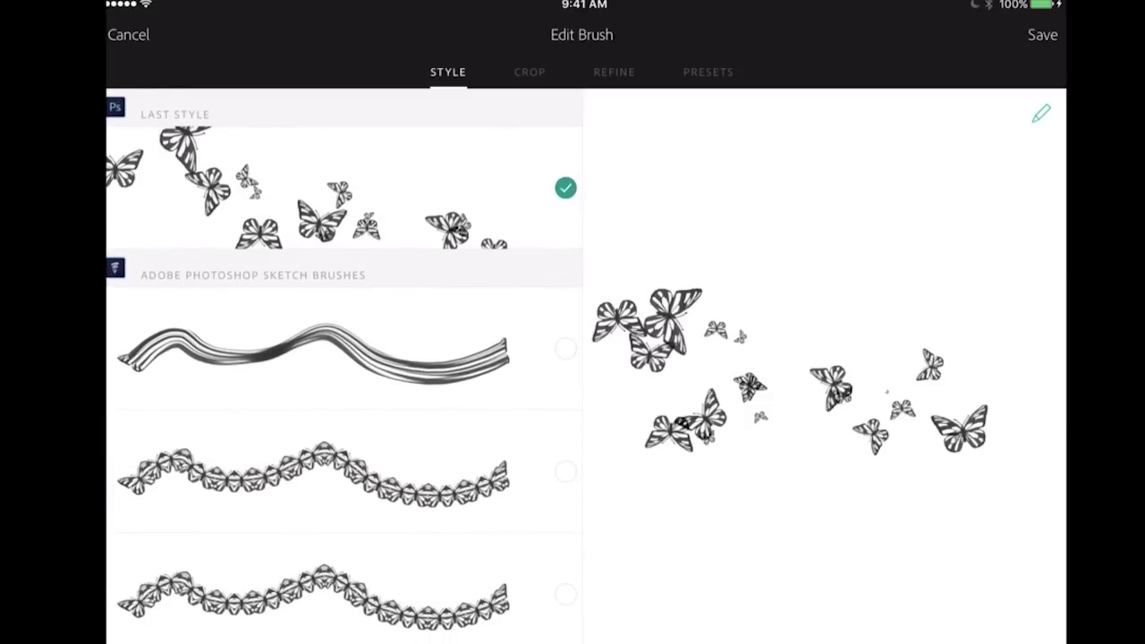
# In the brush presets, set the size jitter to 90% and raise the angle jitter.
pyautogui.click(708, 71)
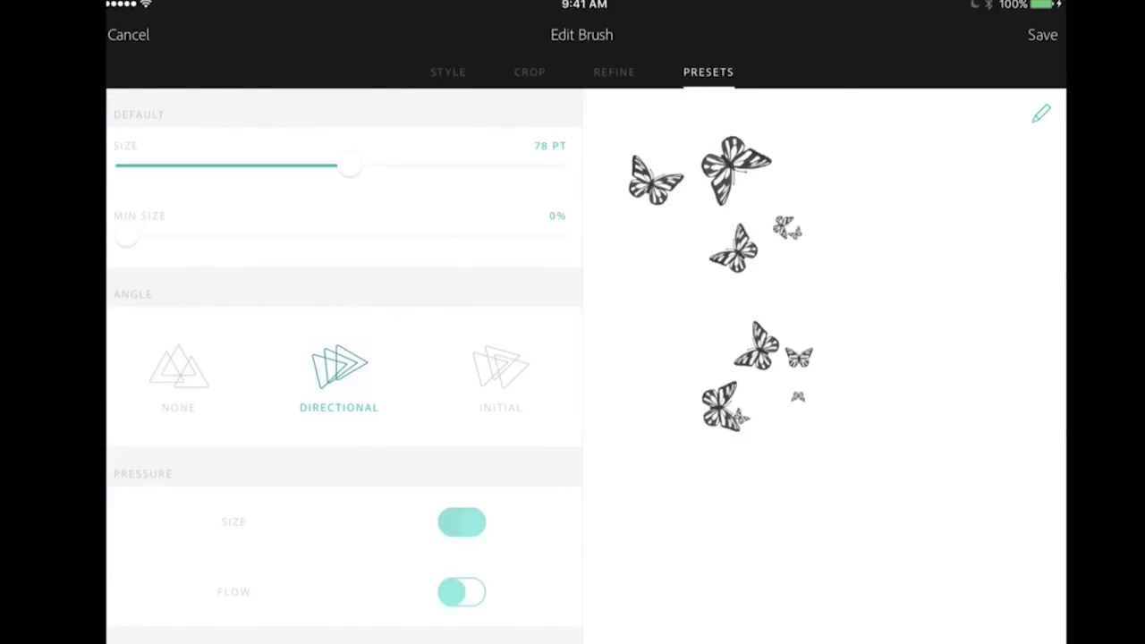
pyautogui.scroll(-8, 344, 367)
pyautogui.moveTo(337, 337)
pyautogui.mouseDown()
pyautogui.moveTo(158, 337)
pyautogui.moveTo(514, 337)
pyautogui.moveTo(147, 338)
pyautogui.moveTo(350, 337)
pyautogui.moveTo(312, 337)
pyautogui.moveTo(337, 337)
pyautogui.mouseUp()
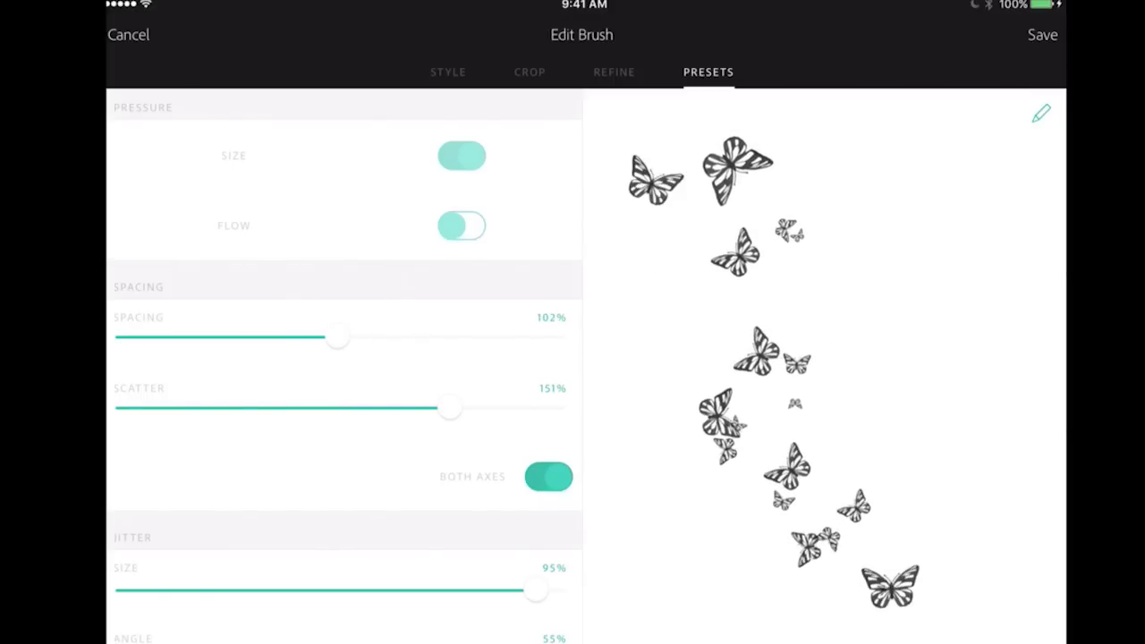
pyautogui.moveTo(535, 591); pyautogui.dragTo(511, 591)
pyautogui.scroll(-2, 345, 403)
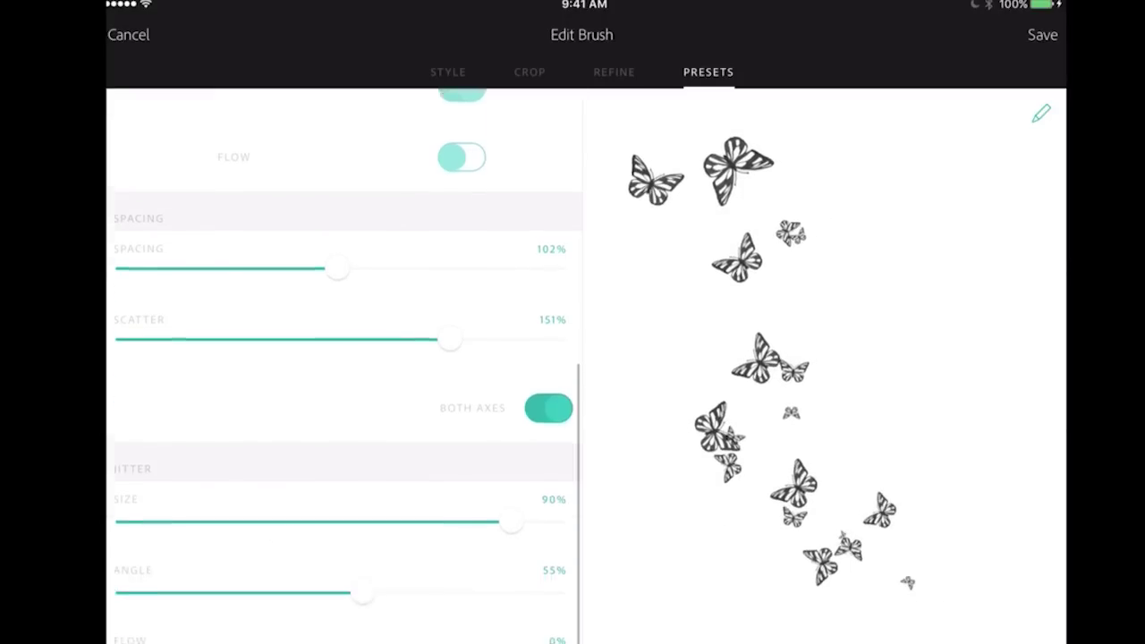
pyautogui.moveTo(358, 620); pyautogui.dragTo(434, 619)
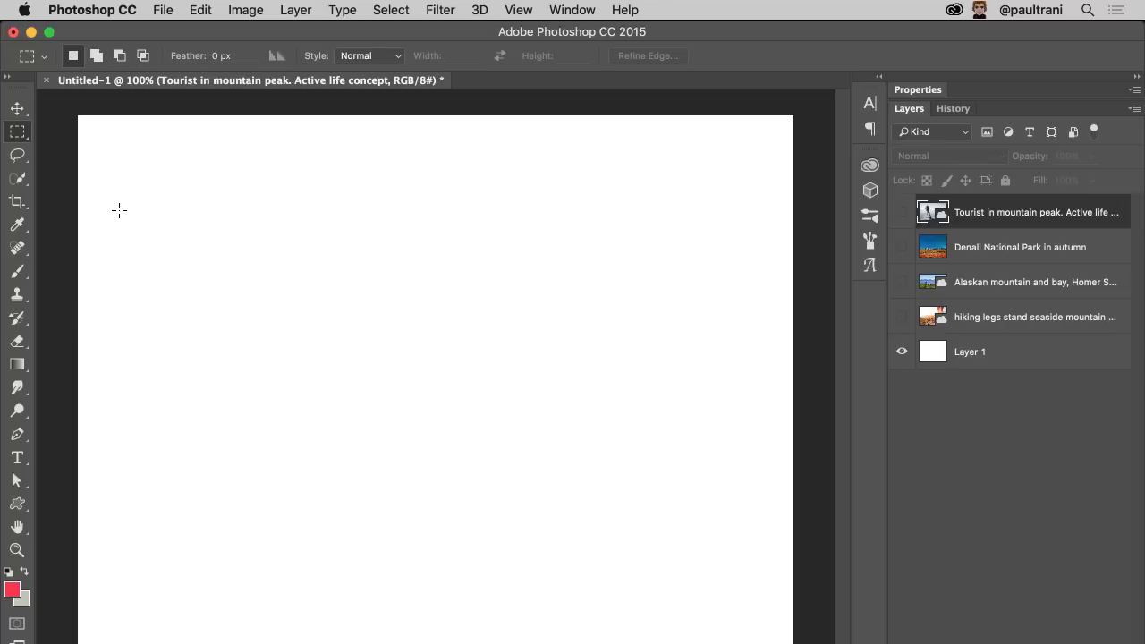
# Switch to Photoshop and set the foreground to the pink and the background to the cream of the library's Color Theme 4.
pyautogui.click(878, 76)
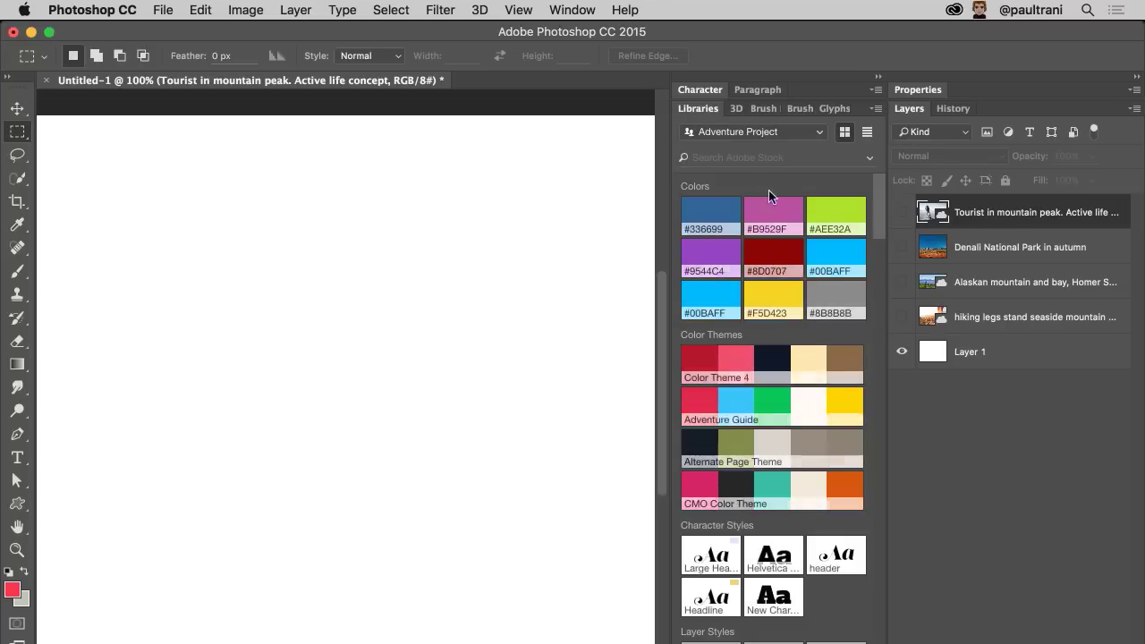
pyautogui.click(728, 370)
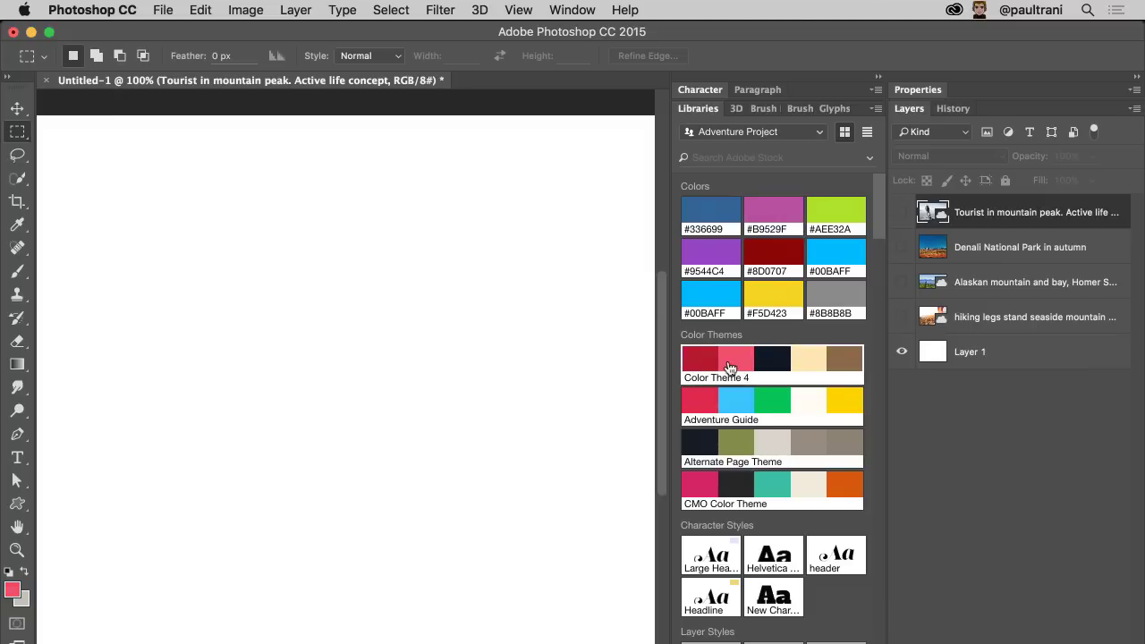
pyautogui.click(18, 606)
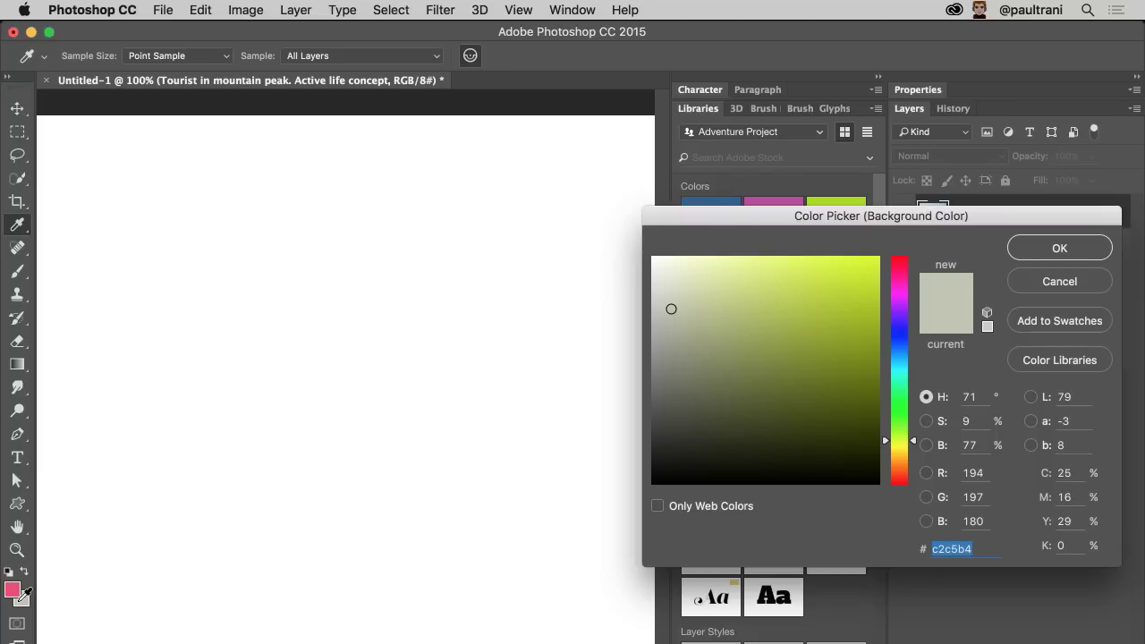
pyautogui.click(1018, 285)
pyautogui.click(808, 358)
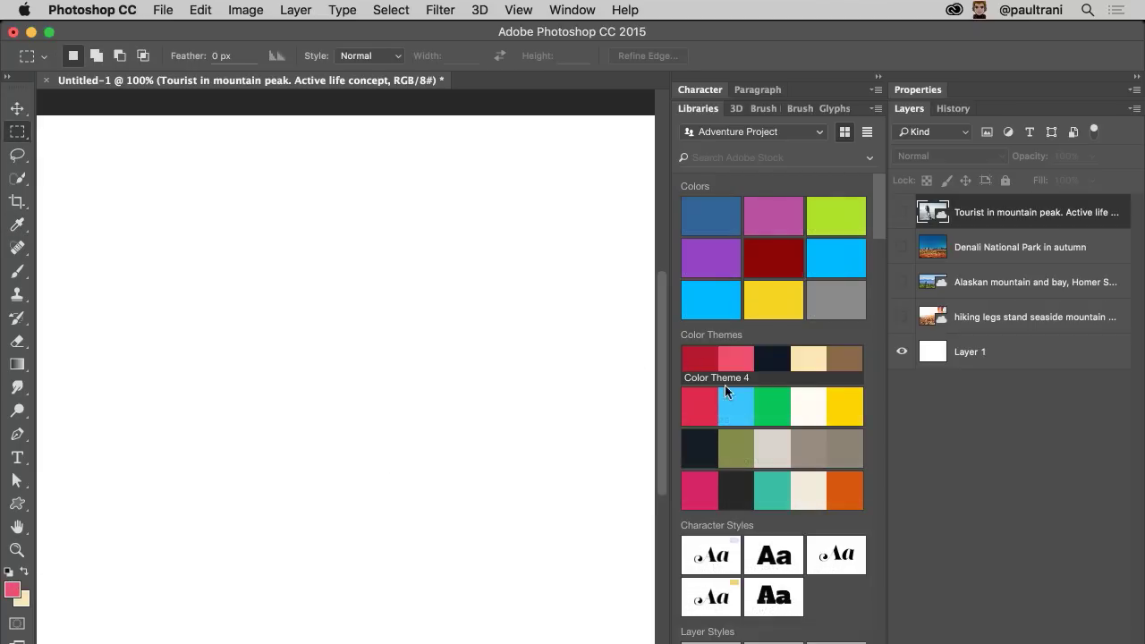
# Place the library graphic Shape 3 with the "do something good today" lettering on the white canvas.
pyautogui.scroll(-12, 725, 390)
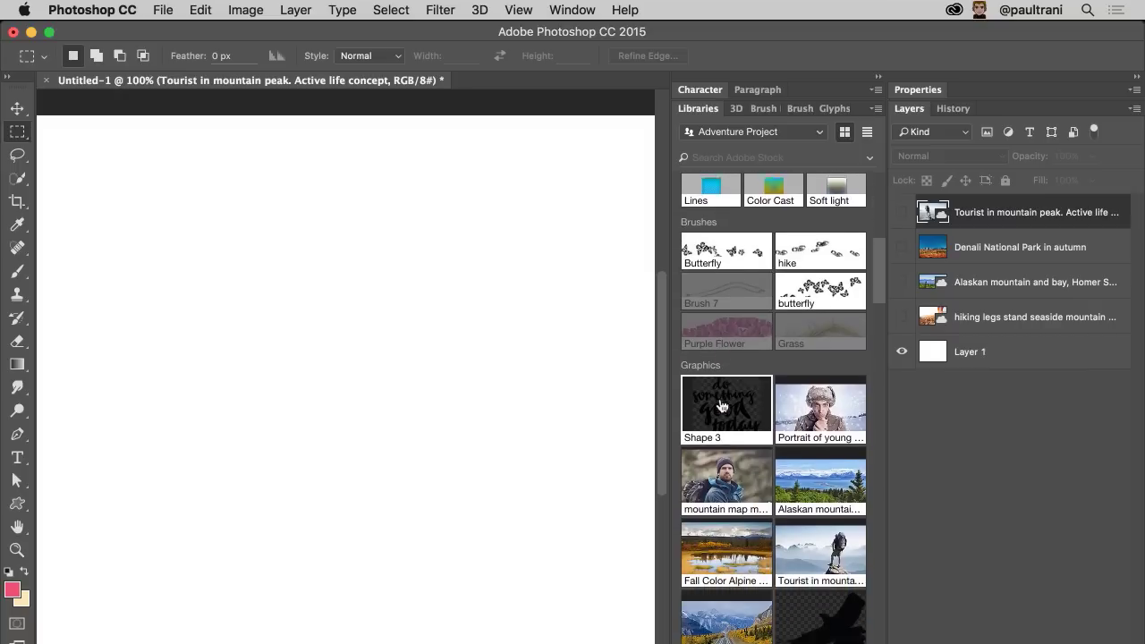
pyautogui.moveTo(722, 404); pyautogui.dragTo(370, 256)
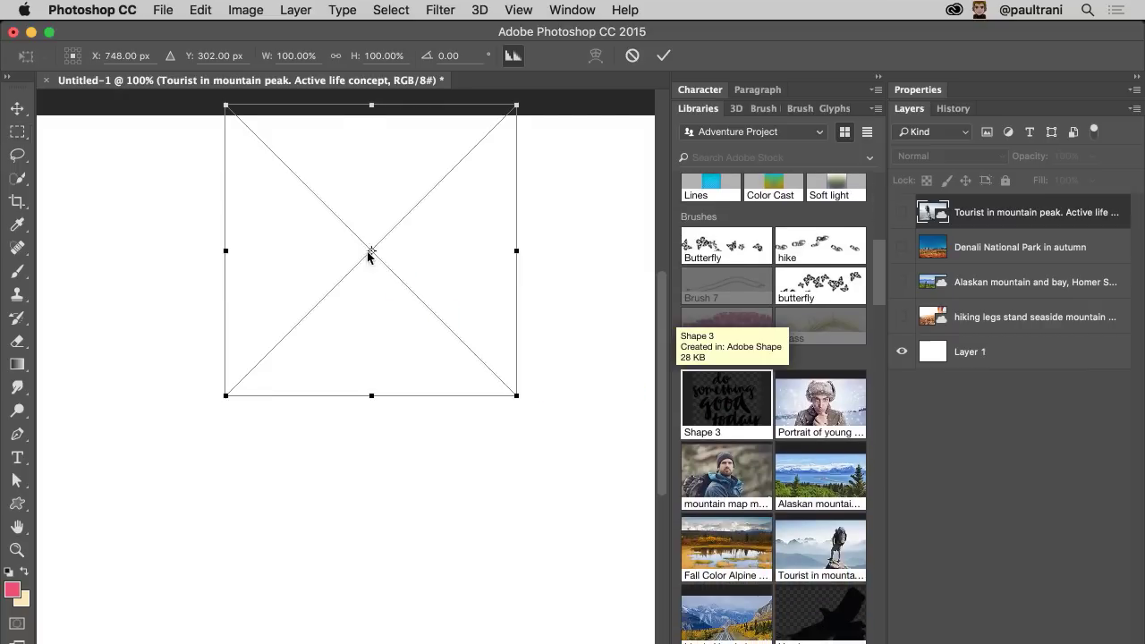
pyautogui.moveTo(292, 262); pyautogui.dragTo(303, 375)
pyautogui.press('m')
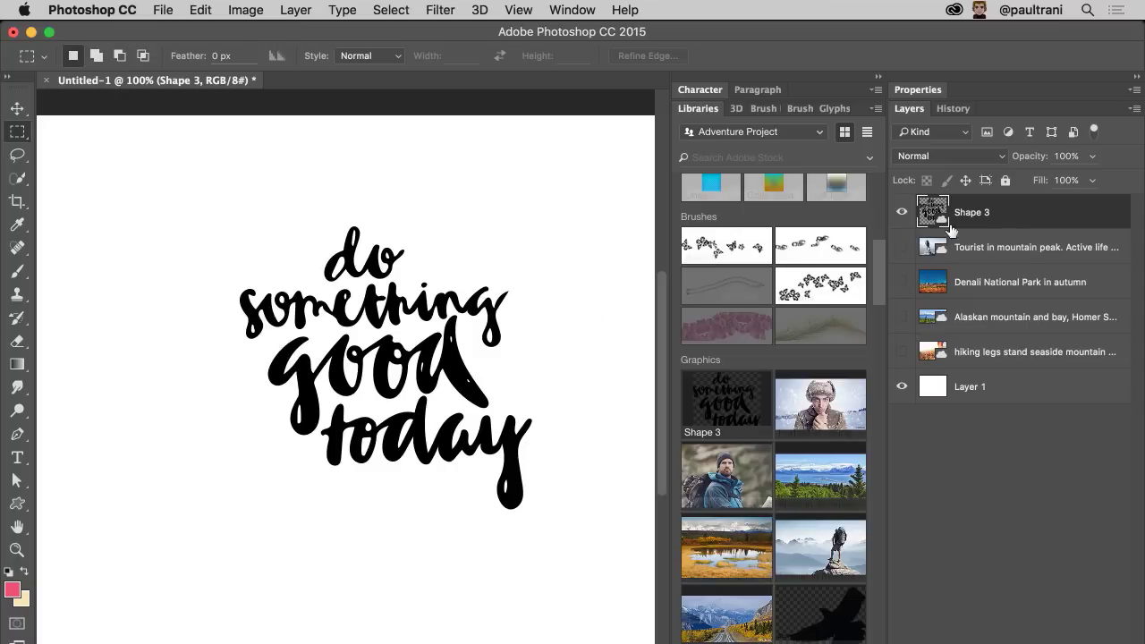
# Apply a Color Overlay to the Shape 3 layer using the pink foreground color, #f2506e.
pyautogui.doubleClick(1060, 214)
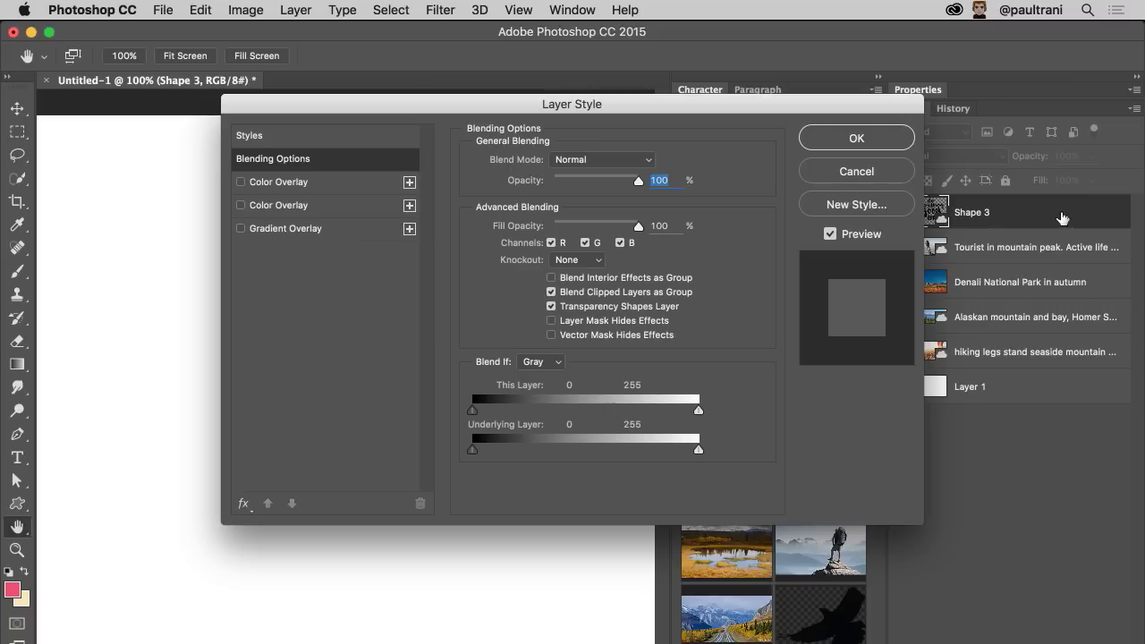
pyautogui.click(278, 205)
pyautogui.moveTo(302, 104); pyautogui.dragTo(513, 190)
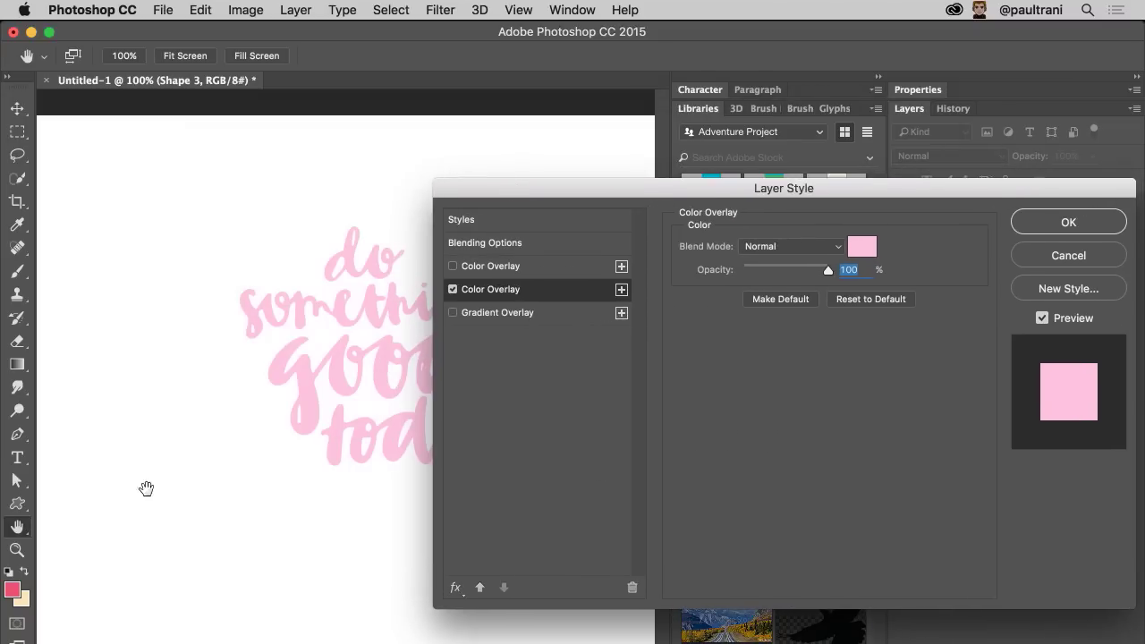
pyautogui.click(852, 248)
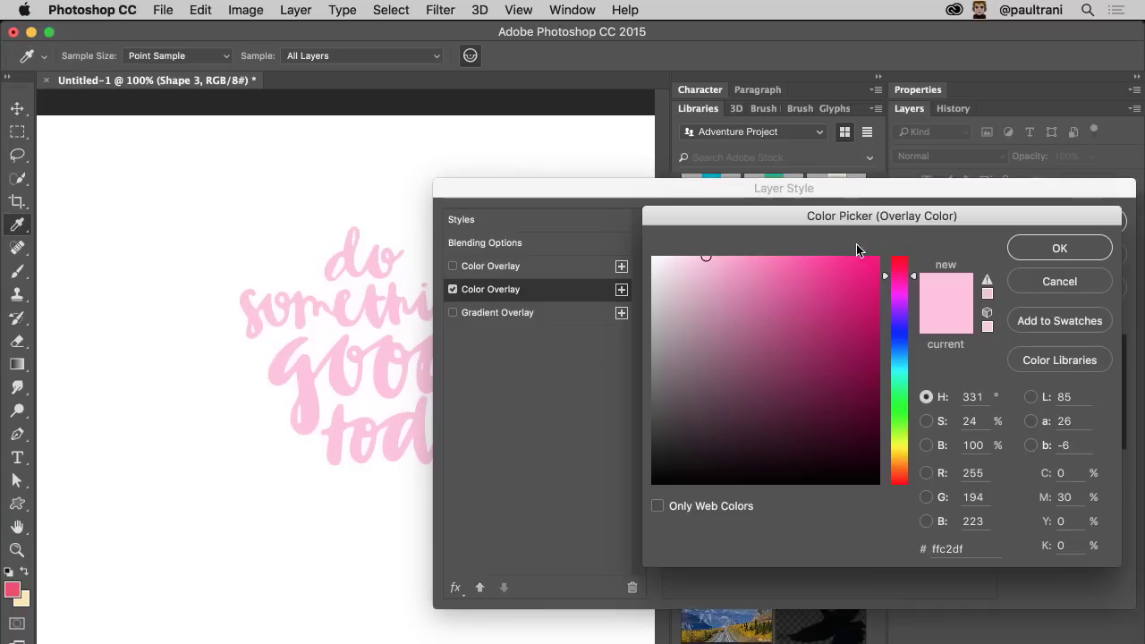
pyautogui.click(18, 587)
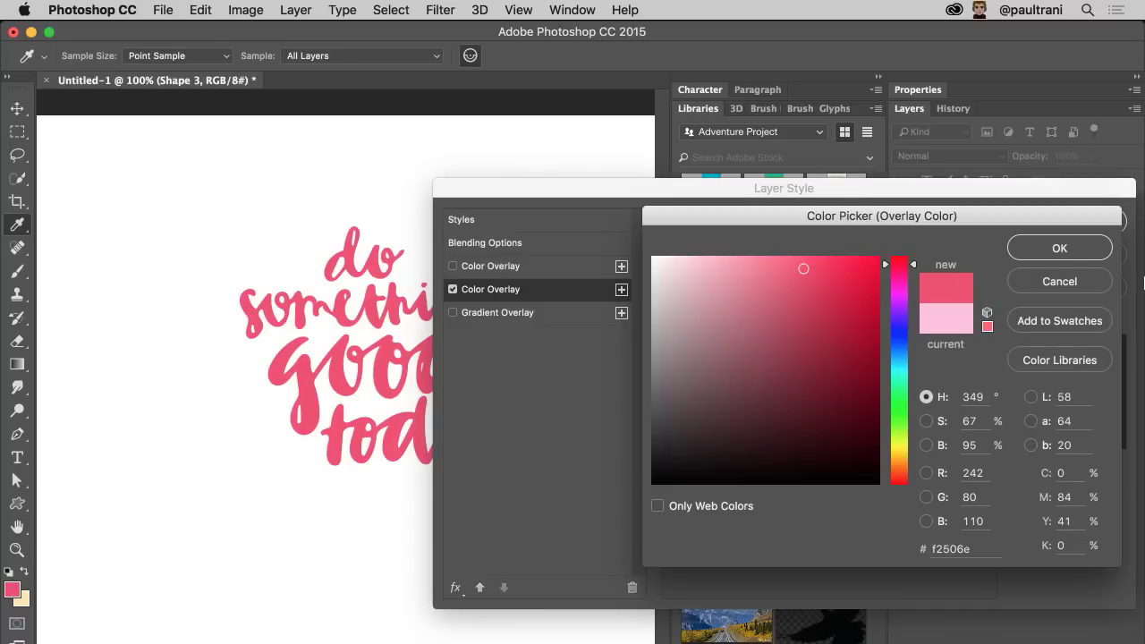
pyautogui.click(1059, 249)
pyautogui.click(1065, 229)
# Add a new layer with the Shape 3 lettering hidden and choose the library's Butterfly brush for painting.
pyautogui.hotkey('ctrl', 'shift', 'alt', 'n')
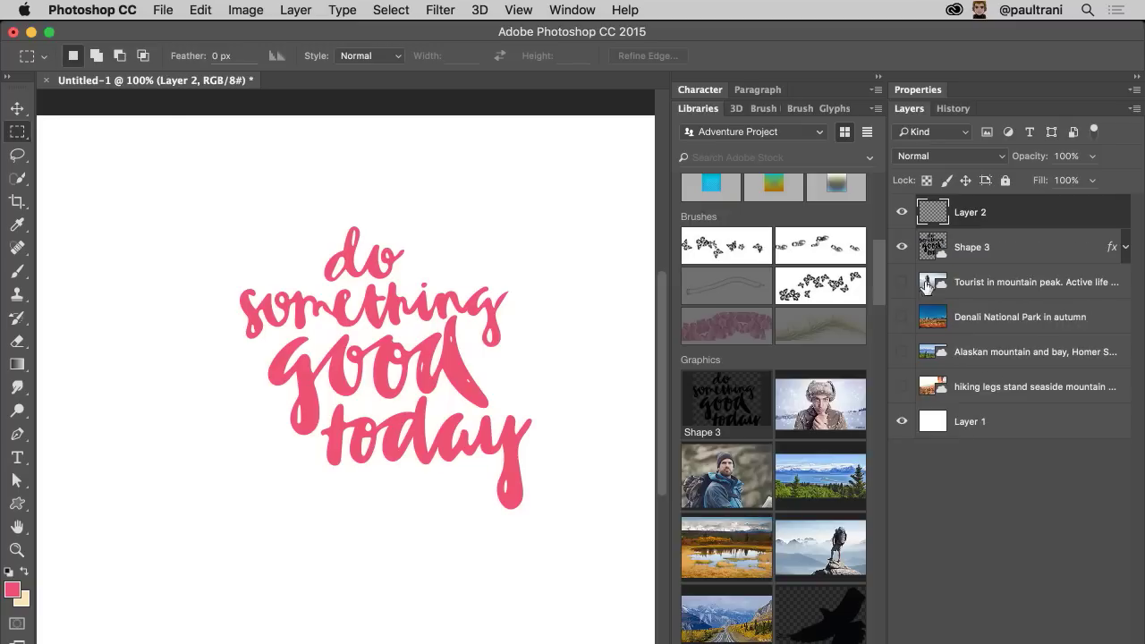
pyautogui.click(902, 247)
pyautogui.click(698, 244)
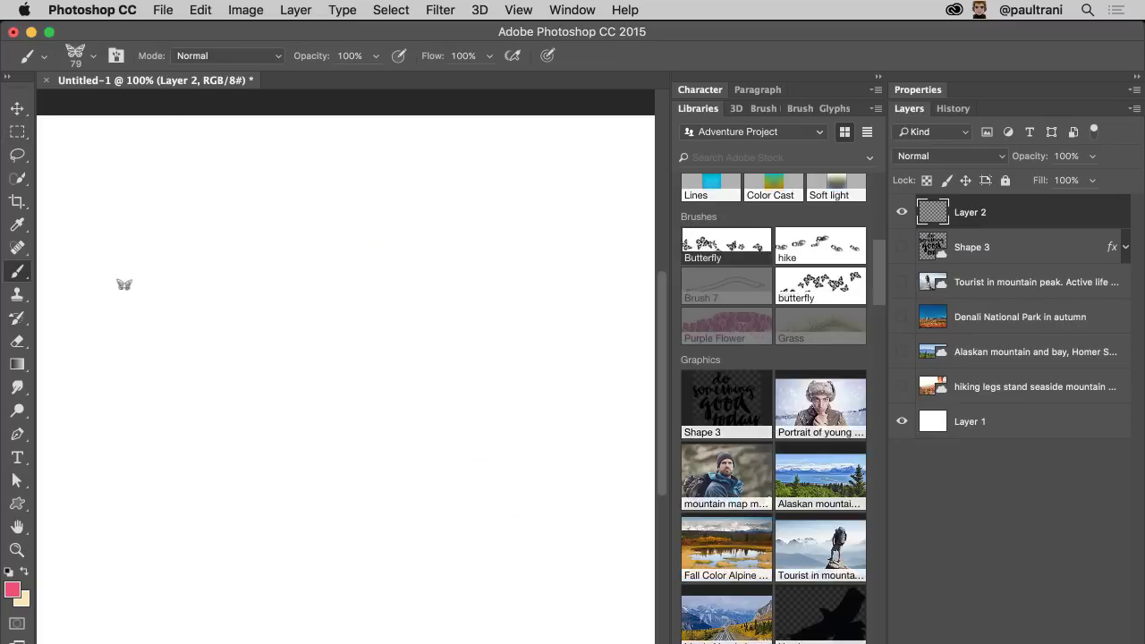
# Turn on Color Dynamics for the Butterfly brush and collapse the brush settings.
pyautogui.click(798, 108)
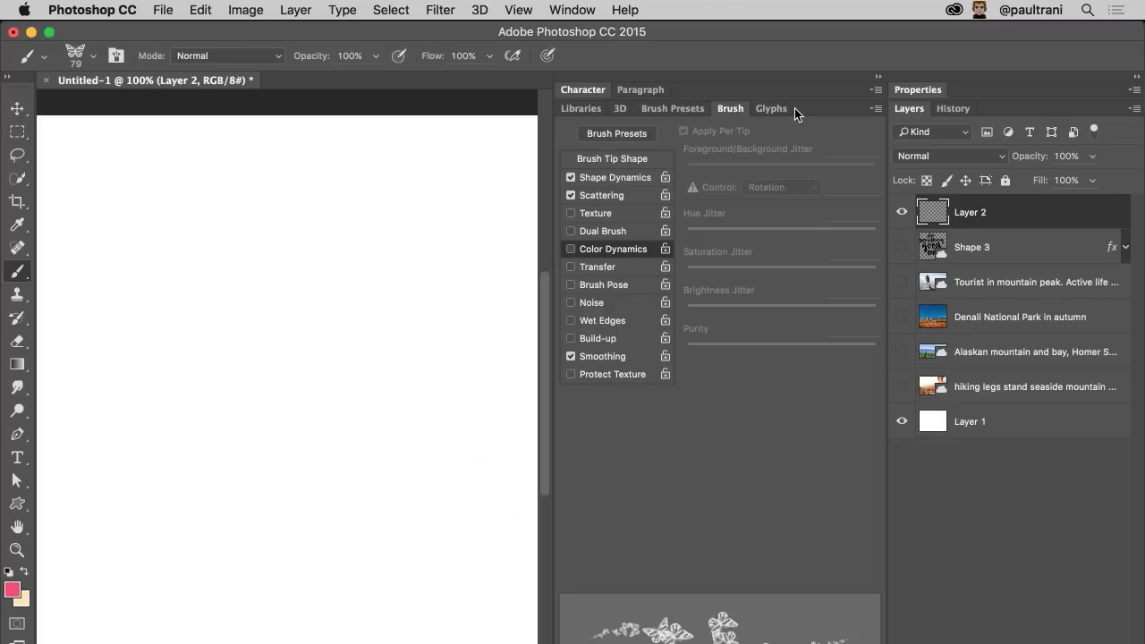
pyautogui.click(570, 249)
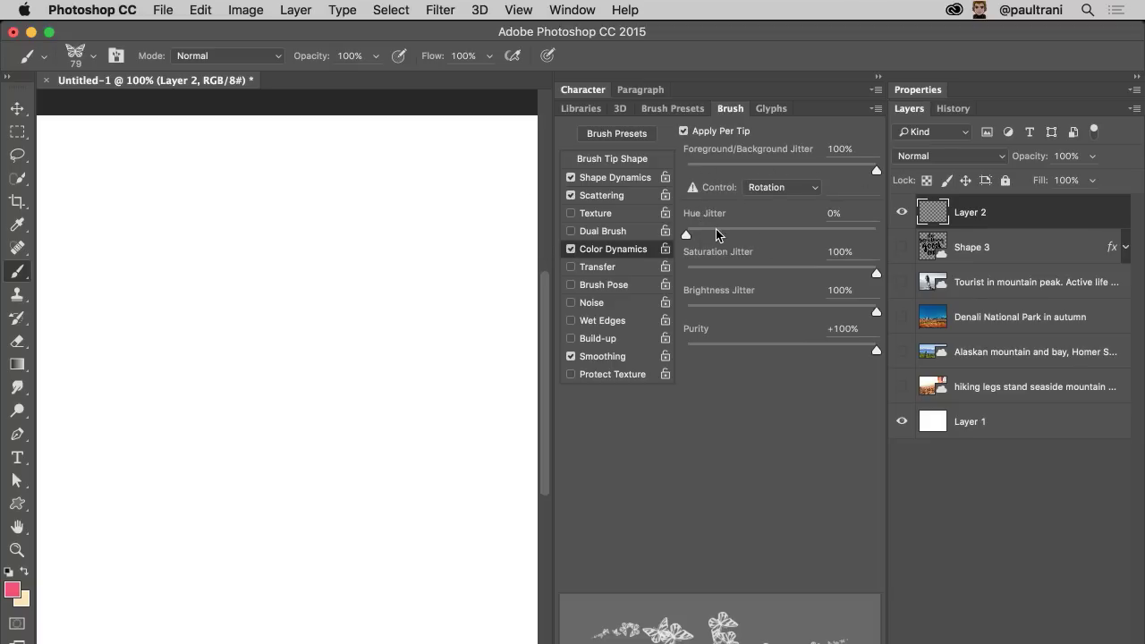
pyautogui.click(879, 77)
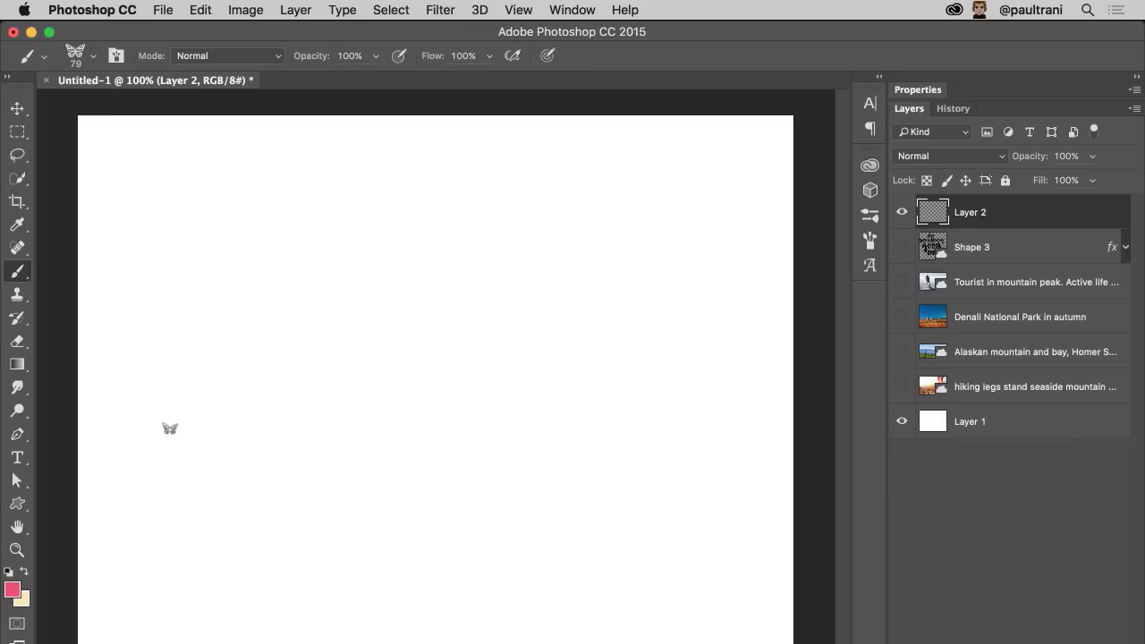
# Try multicolored butterfly strokes across the new layer, enlarging the brush to 250 and 300, and delete that layer.
pyautogui.moveTo(170, 429)
pyautogui.mouseDown()
pyautogui.moveTo(185, 376)
pyautogui.moveTo(525, 430)
pyautogui.moveTo(553, 387)
pyautogui.mouseUp()
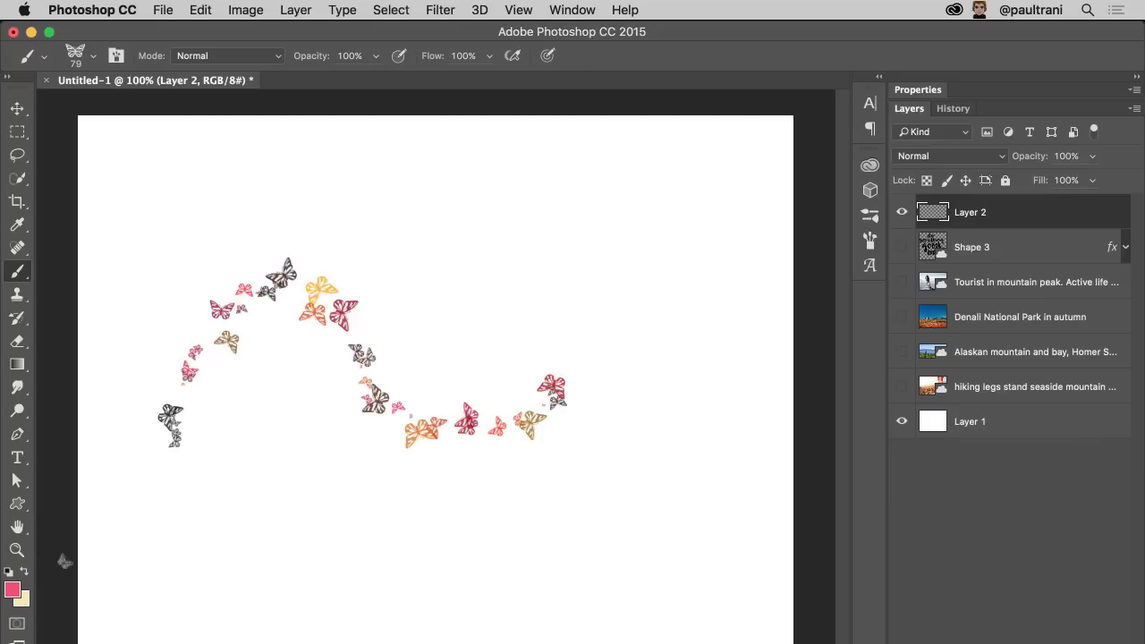
pyautogui.press(']')
pyautogui.press(']')
pyautogui.press(']')
pyautogui.press(']')
pyautogui.press(']')
pyautogui.press(']')
pyautogui.press(']')
pyautogui.press(']')
pyautogui.press(']')
pyautogui.moveTo(219, 414)
pyautogui.mouseDown()
pyautogui.moveTo(524, 213)
pyautogui.moveTo(709, 398)
pyautogui.mouseUp()
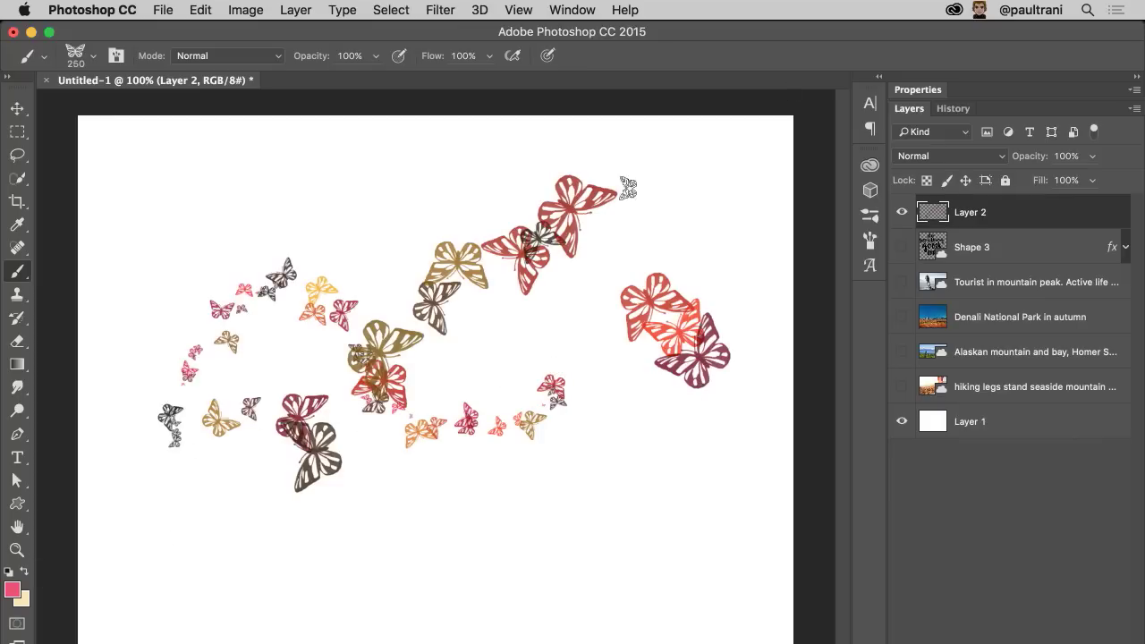
pyautogui.press(']')
pyautogui.press(']')
pyautogui.moveTo(637, 220)
pyautogui.mouseDown()
pyautogui.moveTo(536, 483)
pyautogui.moveTo(187, 276)
pyautogui.moveTo(785, 322)
pyautogui.moveTo(441, 433)
pyautogui.mouseUp()
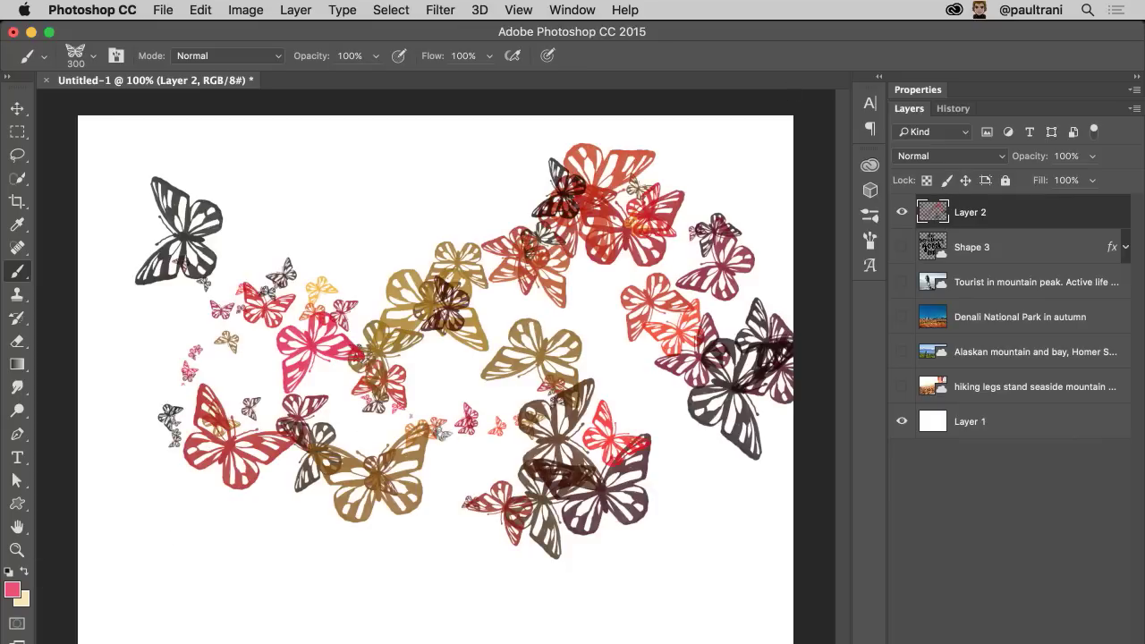
pyautogui.press('BackSpace')
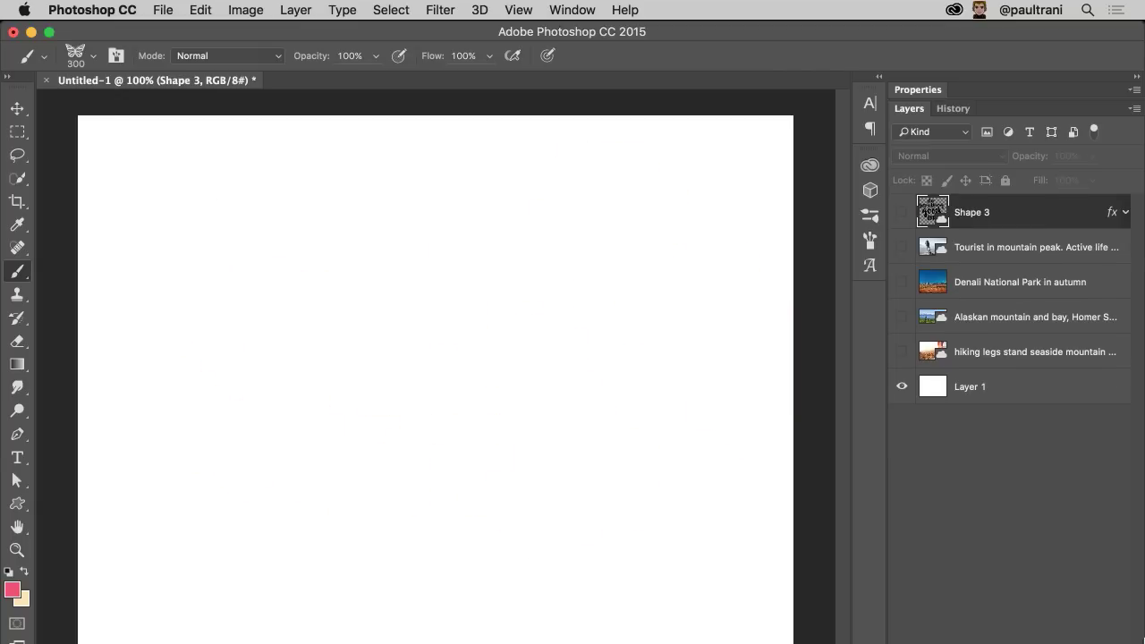
# Add a new layer above Shape 3 and paint small multicolored butterflies near the canvas centre with the brush at 150.
pyautogui.hotkey('ctrl', 'shift', 'alt', 'n')
pyautogui.press('[')
pyautogui.press('[')
pyautogui.press('[')
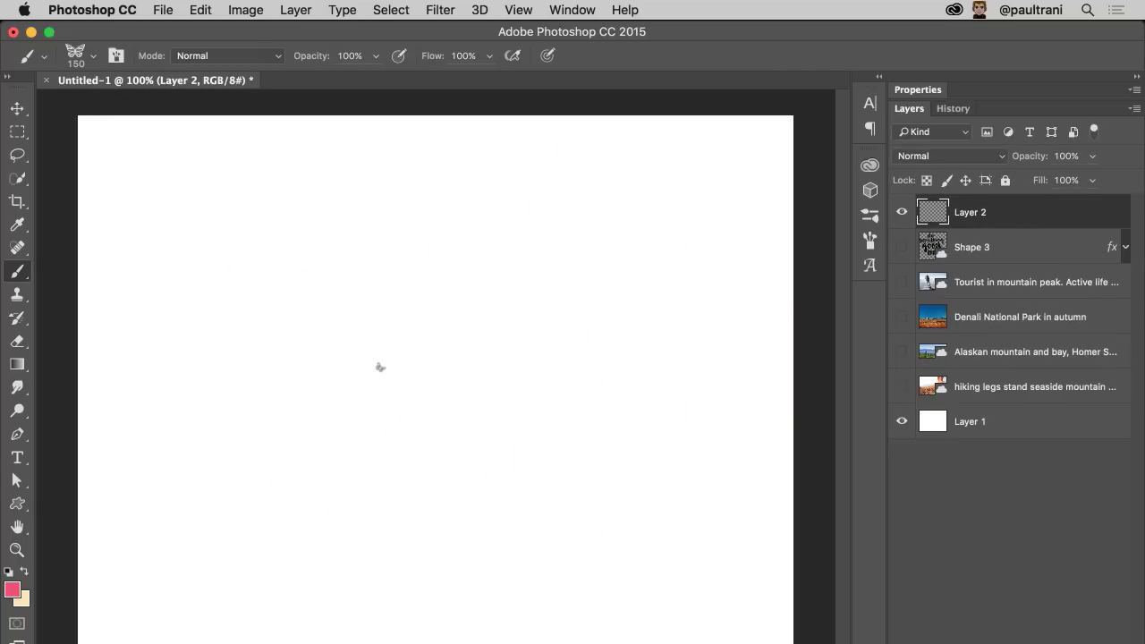
pyautogui.moveTo(378, 366); pyautogui.dragTo(384, 379)
# Enlarge the butterfly brush to 400 and paint large butterflies from the canvas centre toward its upper right.
pyautogui.press(']')
pyautogui.press(']')
pyautogui.press(']')
pyautogui.press(']')
pyautogui.press(']')
pyautogui.moveTo(545, 388)
pyautogui.mouseDown()
pyautogui.moveTo(667, 373)
pyautogui.moveTo(654, 275)
pyautogui.moveTo(739, 445)
pyautogui.moveTo(536, 466)
pyautogui.moveTo(510, 442)
pyautogui.moveTo(690, 392)
pyautogui.mouseUp()
pyautogui.click(689, 367)
pyautogui.click(672, 202)
pyautogui.click(488, 419)
# Reduce the butterfly brush to 90 and stamp small butterflies around the middle and left of the canvas.
pyautogui.press('[')
pyautogui.press('[')
pyautogui.press('[')
pyautogui.press('[')
pyautogui.press('[')
pyautogui.press('[')
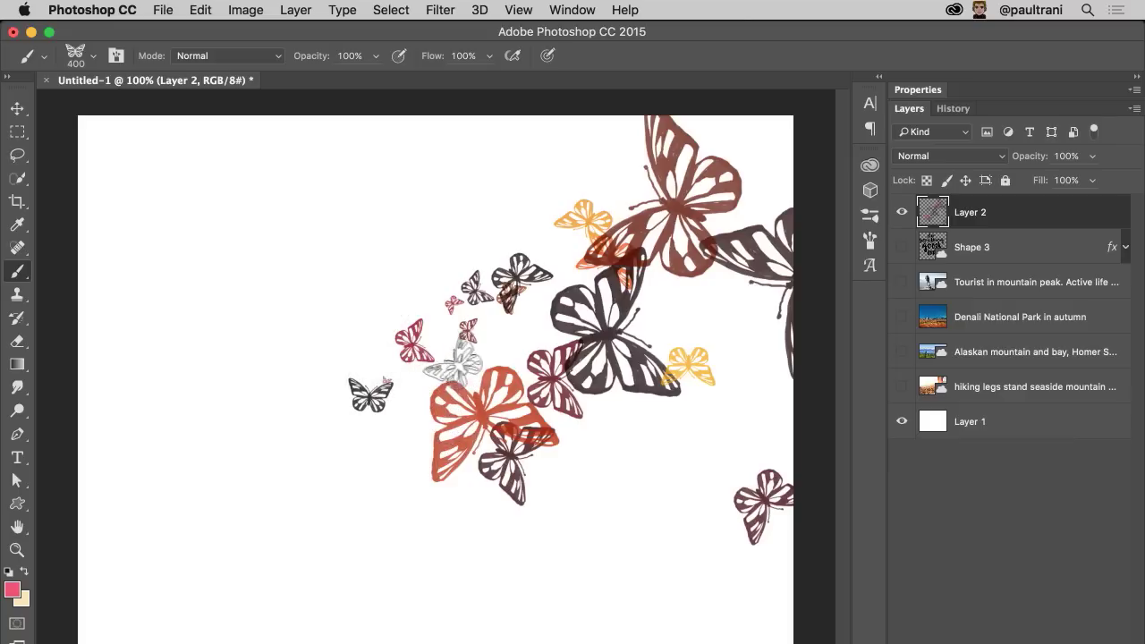
pyautogui.press('[')
pyautogui.press('[')
pyautogui.press('[')
pyautogui.click(494, 335)
pyautogui.click(367, 360)
pyautogui.click(251, 328)
pyautogui.click(234, 362)
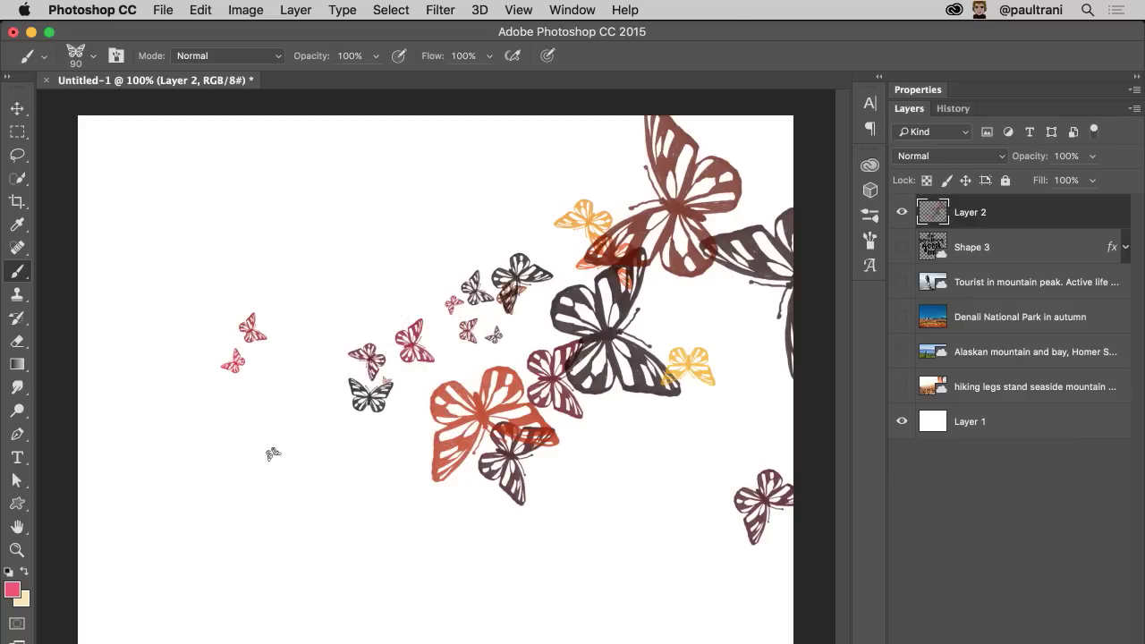
# Show the Shape 3 lettering and the tourist mountain peak photo, and make the photo the active layer.
pyautogui.click(901, 247)
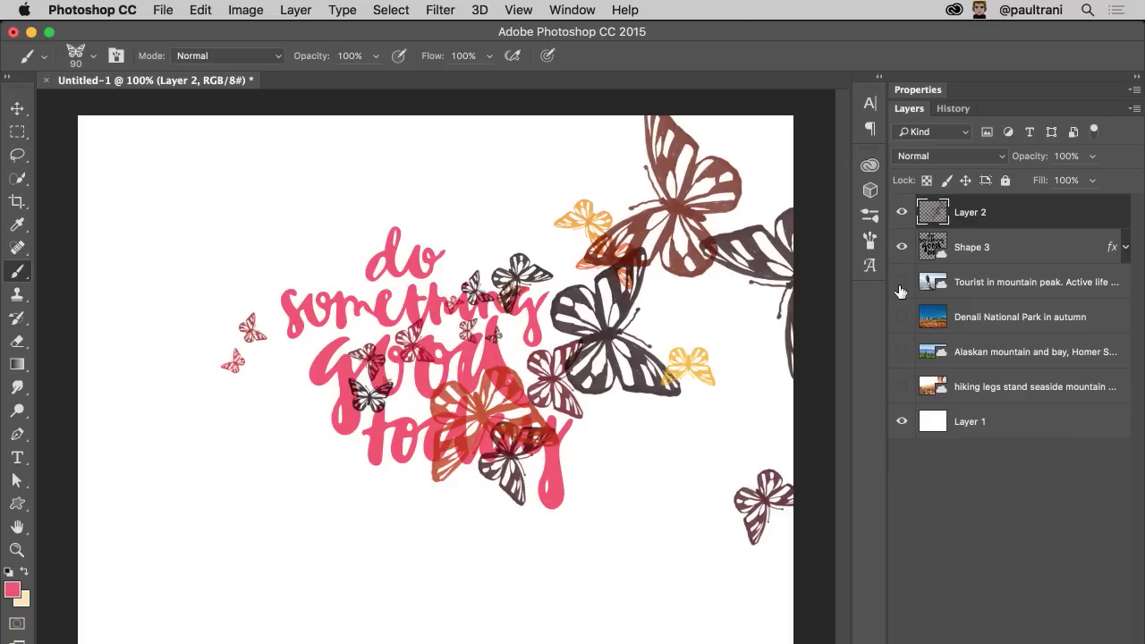
pyautogui.click(901, 282)
pyautogui.click(984, 284)
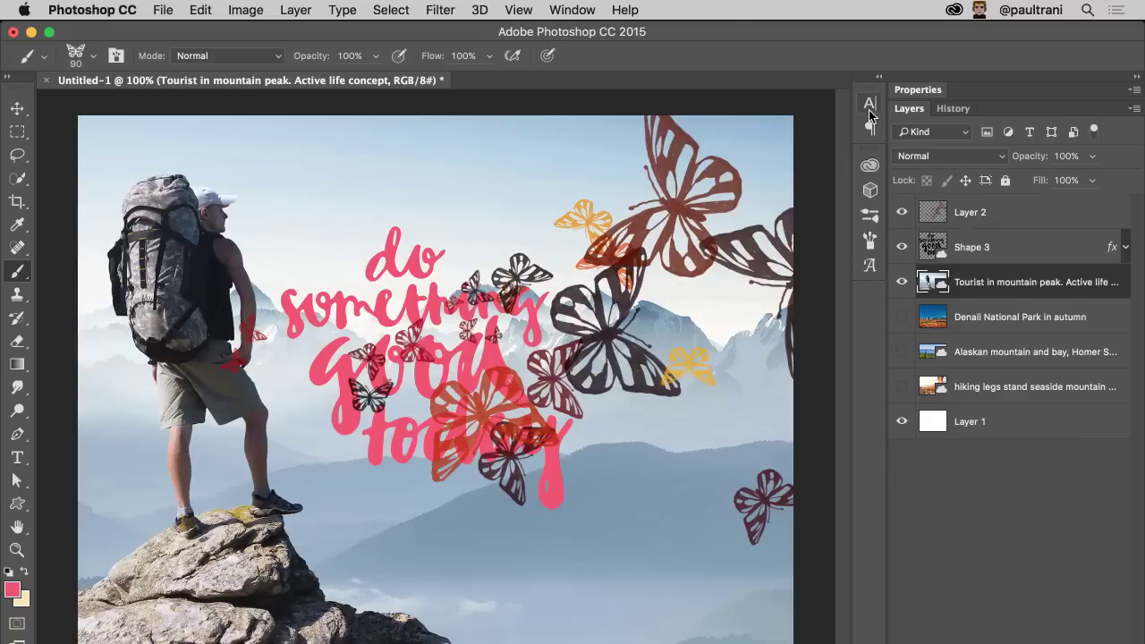
# Examine the Adventure Project library's stock images and brushes, including the options available for the golden gate bridge image.
pyautogui.click(881, 77)
pyautogui.scroll(-8, 698, 323)
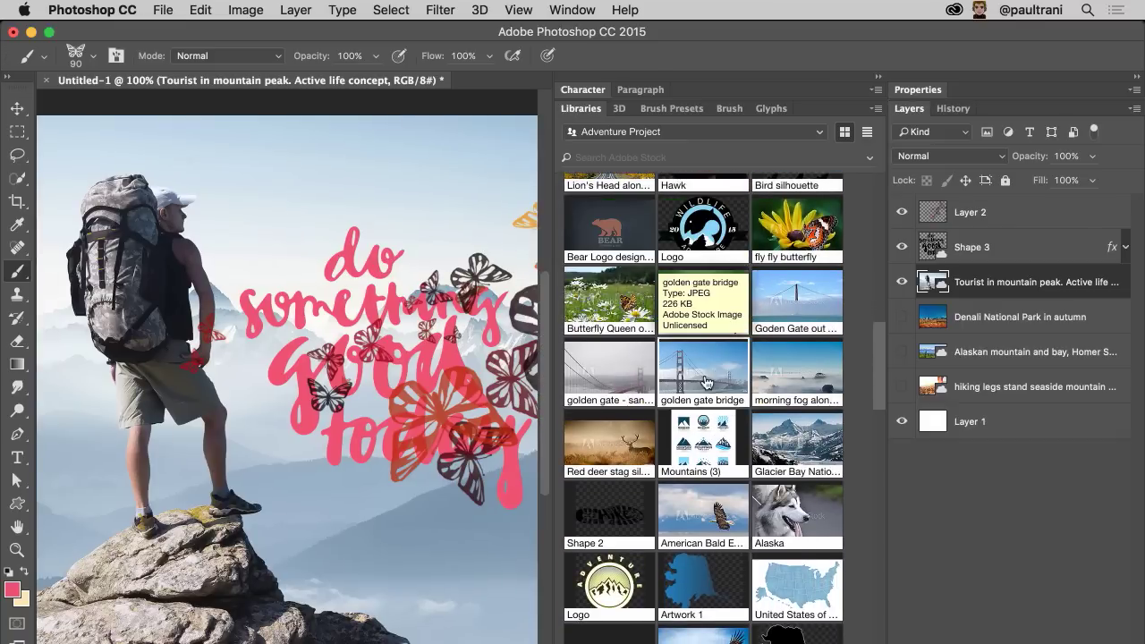
pyautogui.rightClick(706, 383)
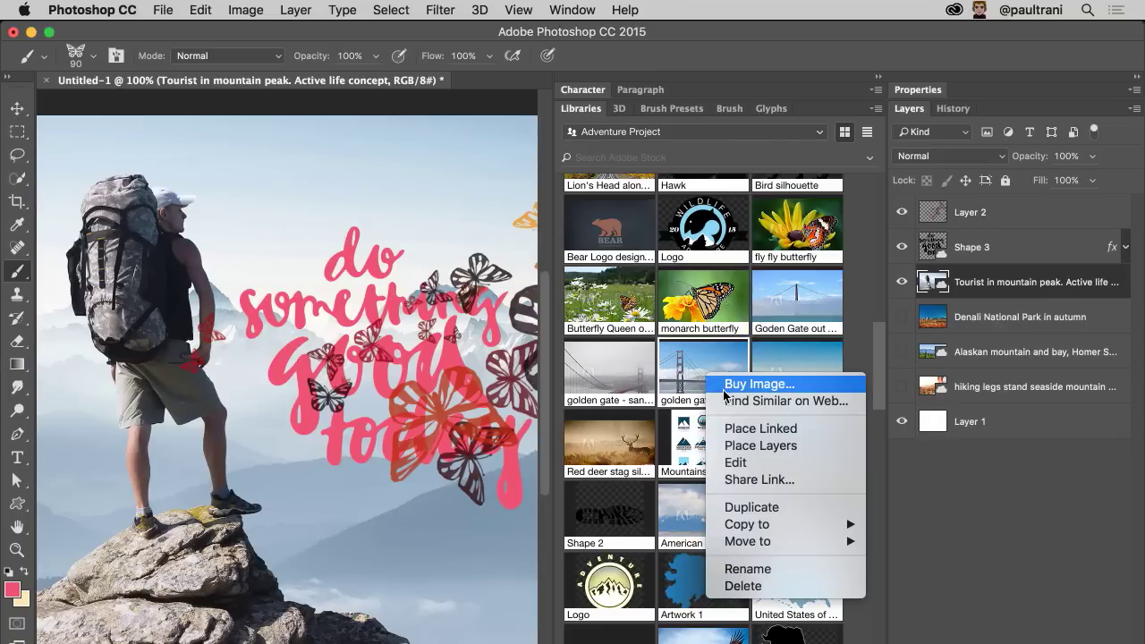
pyautogui.click(671, 374)
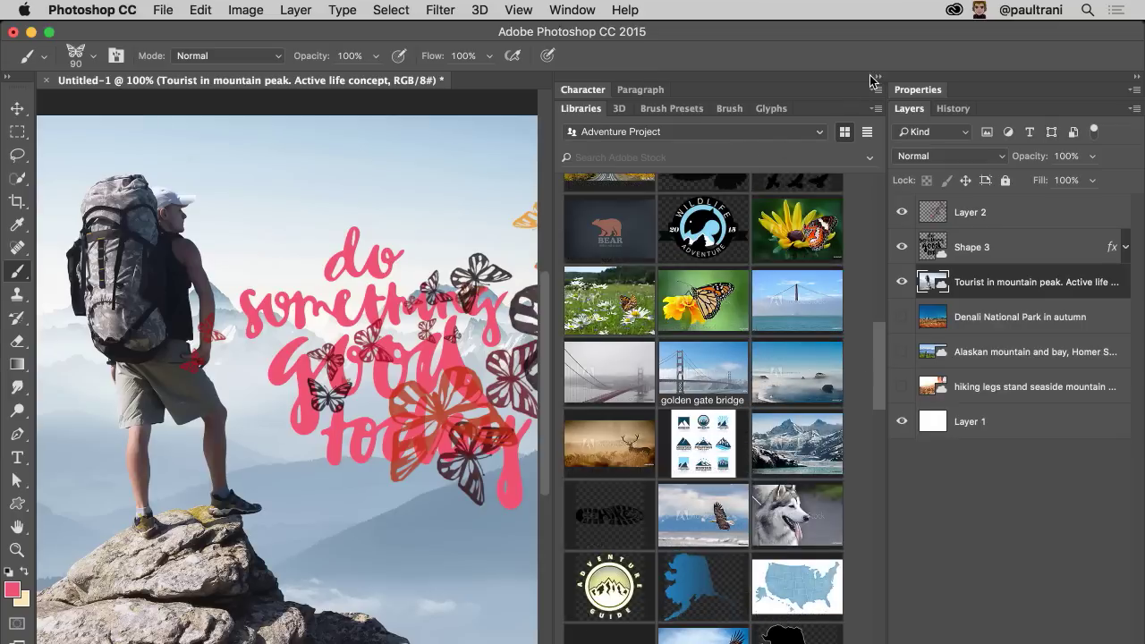
pyautogui.click(880, 199)
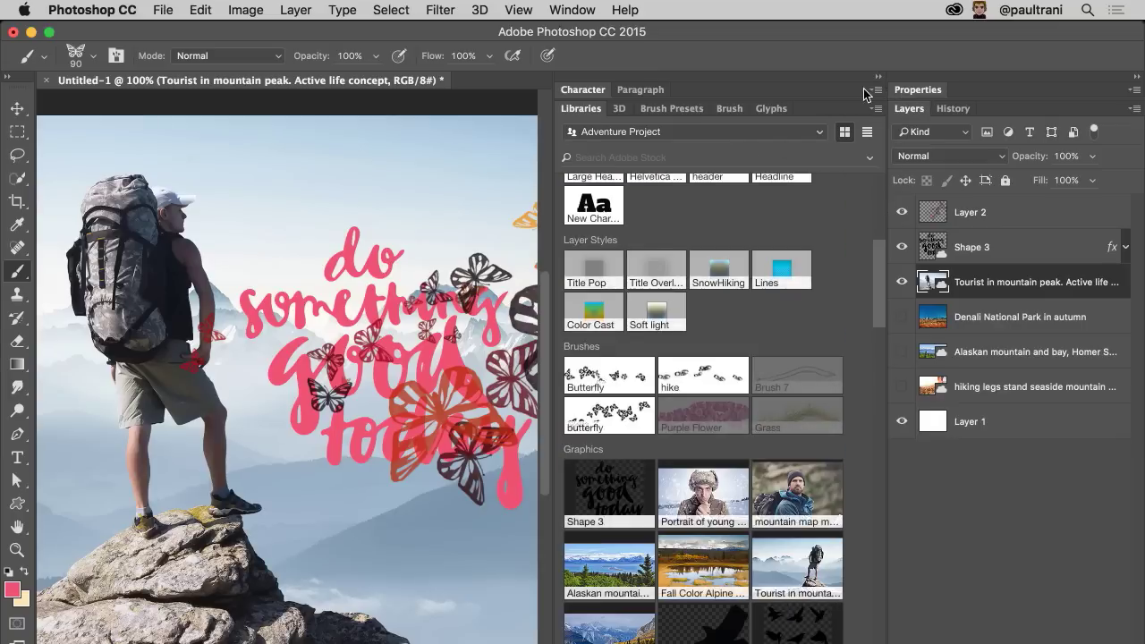
pyautogui.click(881, 79)
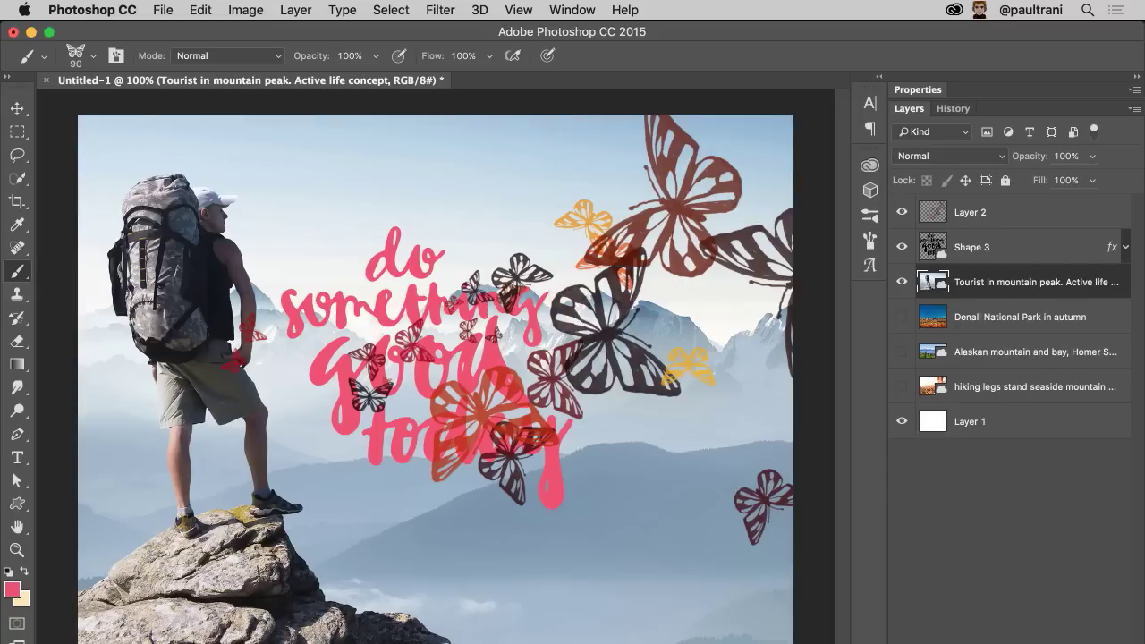
# Add a layer above the tourist photo, fill it with a vertical pink-to-transparent gradient, and set its blend mode to Lighten.
pyautogui.hotkey('ctrl', 'shift', 'alt', 'n')
pyautogui.click(17, 364)
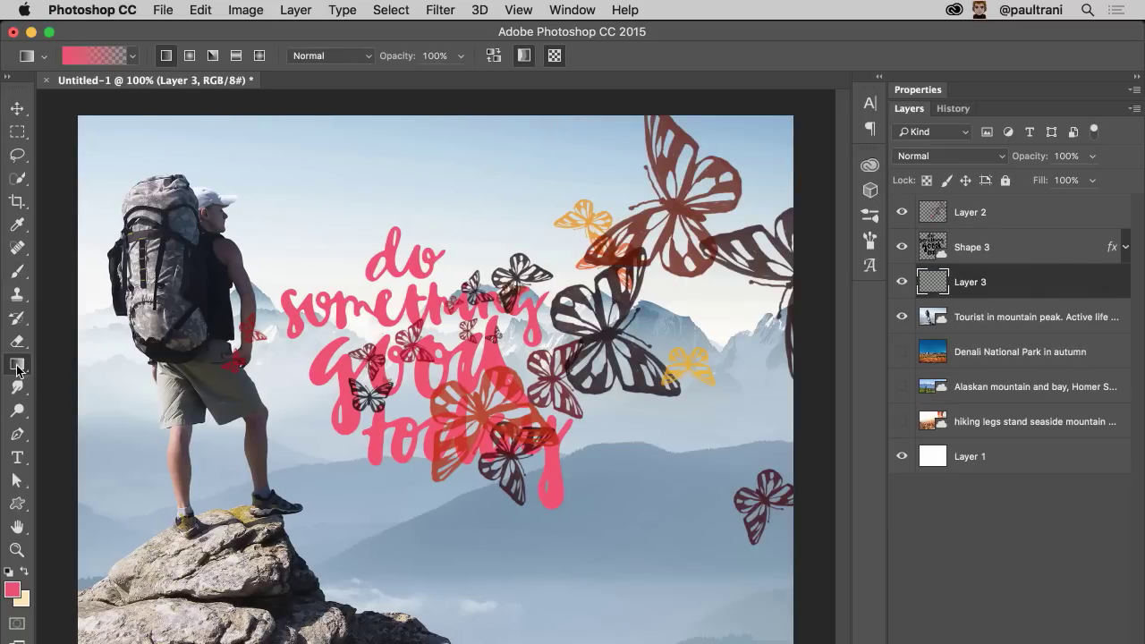
pyautogui.moveTo(339, 132); pyautogui.dragTo(330, 601)
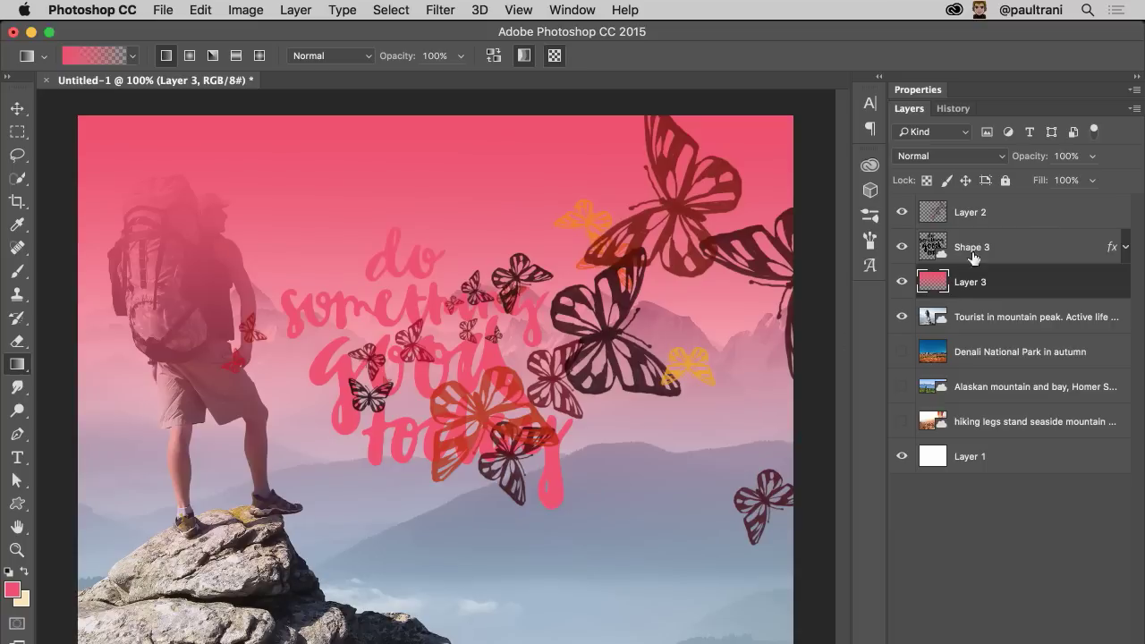
pyautogui.click(1002, 157)
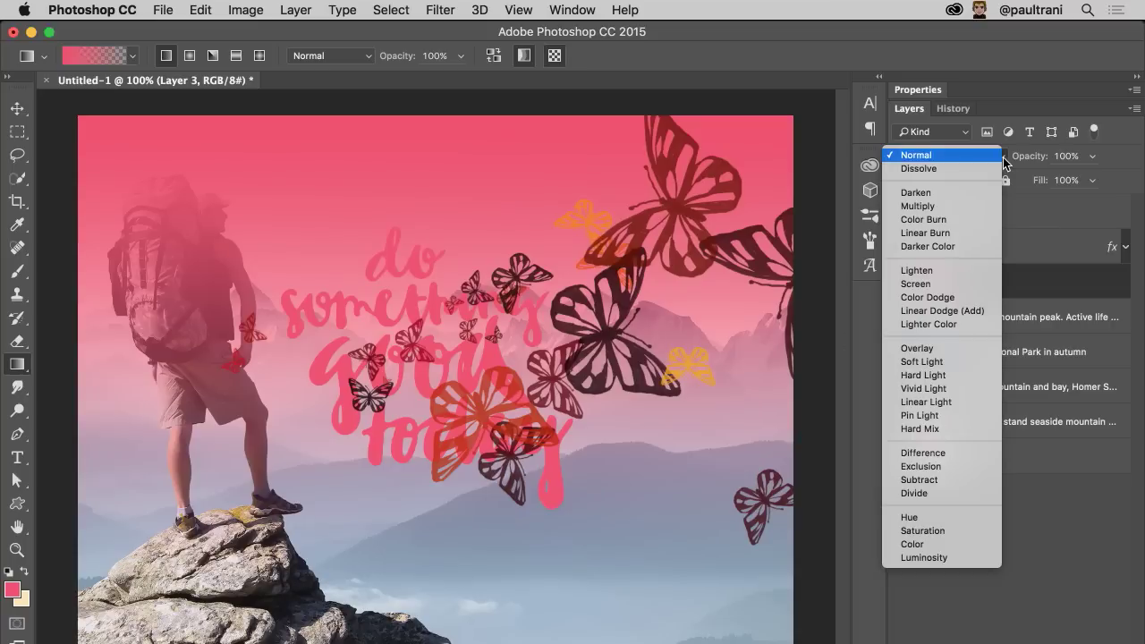
pyautogui.click(979, 267)
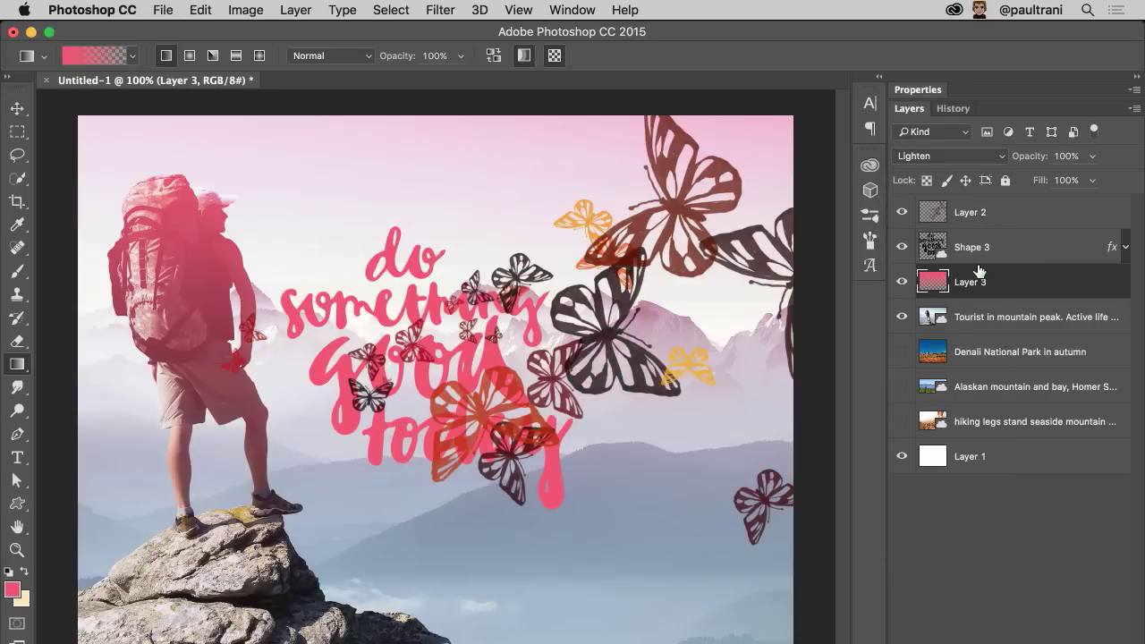
# Scale down the butterflies on Layer 2 toward the upper right of the canvas, uncovering most of the lettering.
pyautogui.click(985, 222)
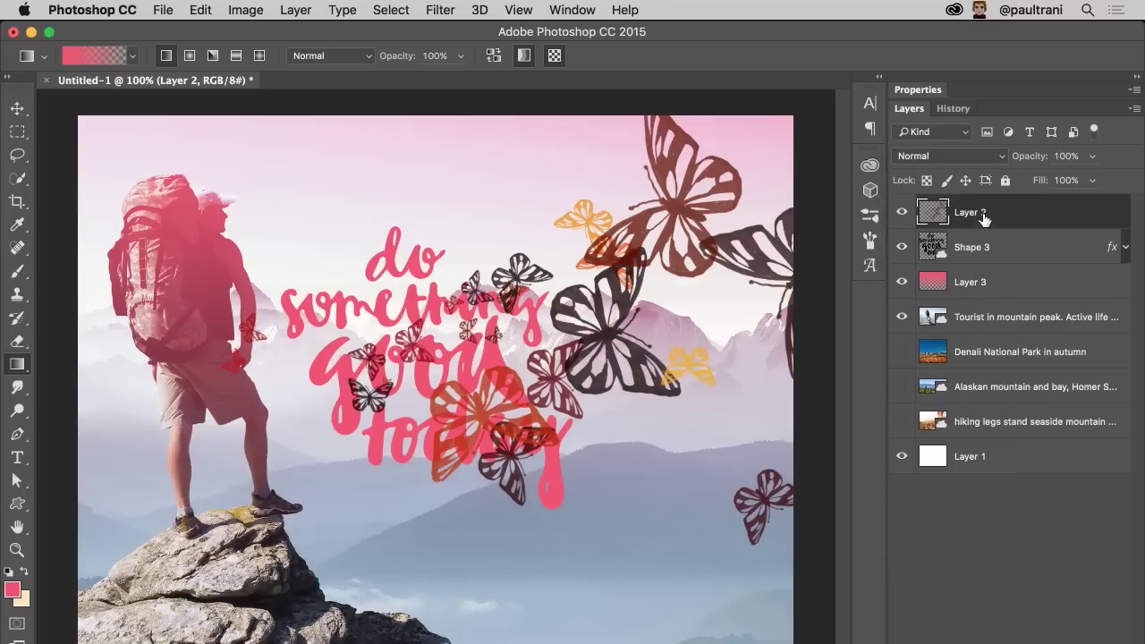
pyautogui.hotkey('ctrl', 't')
pyautogui.moveTo(221, 545); pyautogui.dragTo(346, 374)
pyautogui.press('Return')
# Lower the opacity of the Shape 3 lettering's pink Color Overlay to give it a dark red color.
pyautogui.click(1003, 247)
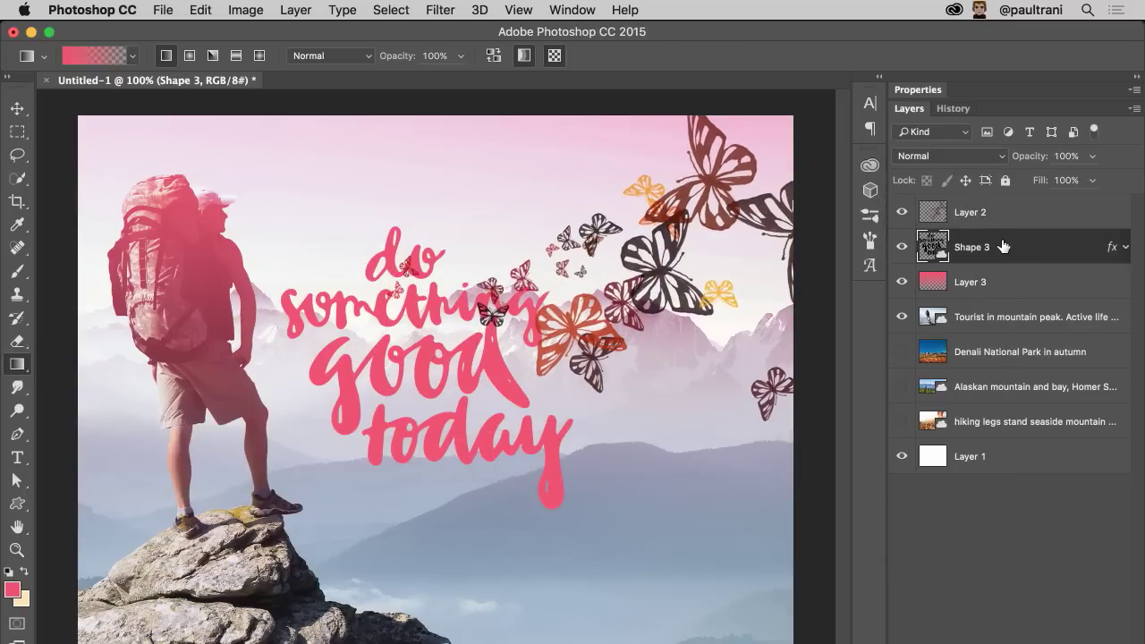
pyautogui.doubleClick(1003, 247)
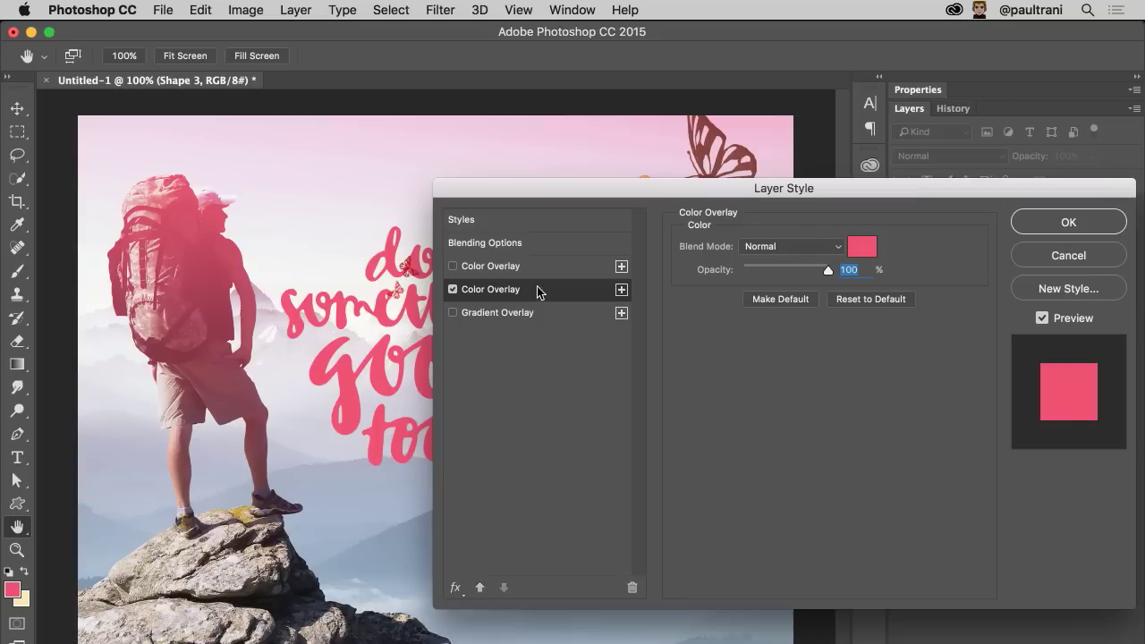
pyautogui.click(775, 266)
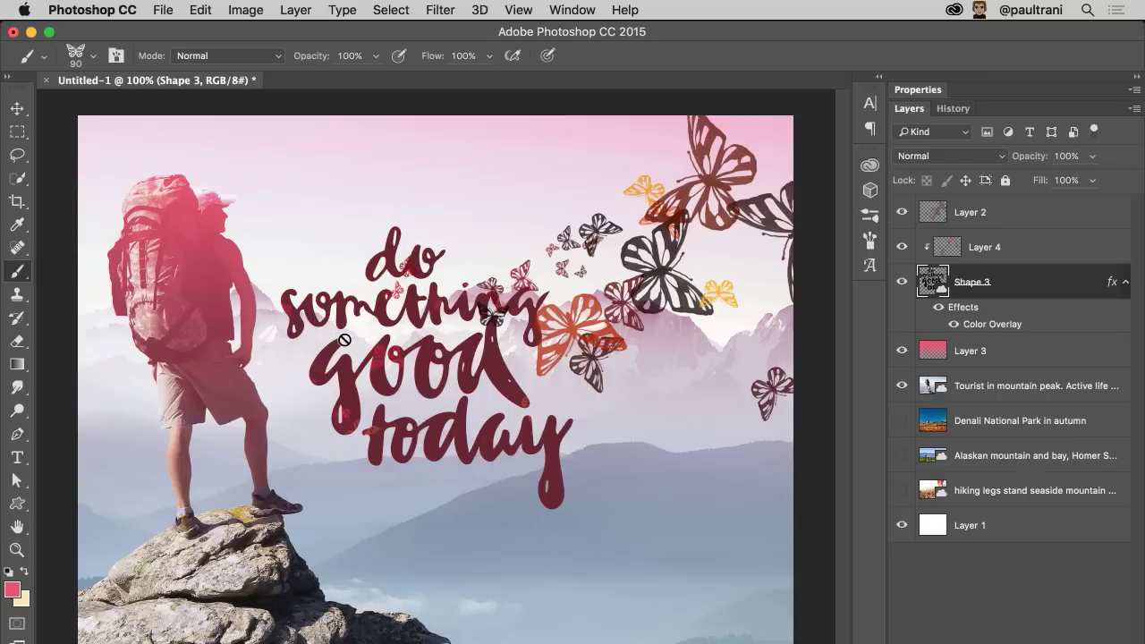
# Paint butterfly strokes across the lettering on Layer 4, the layer clipped to Shape 3.
pyautogui.click(984, 247)
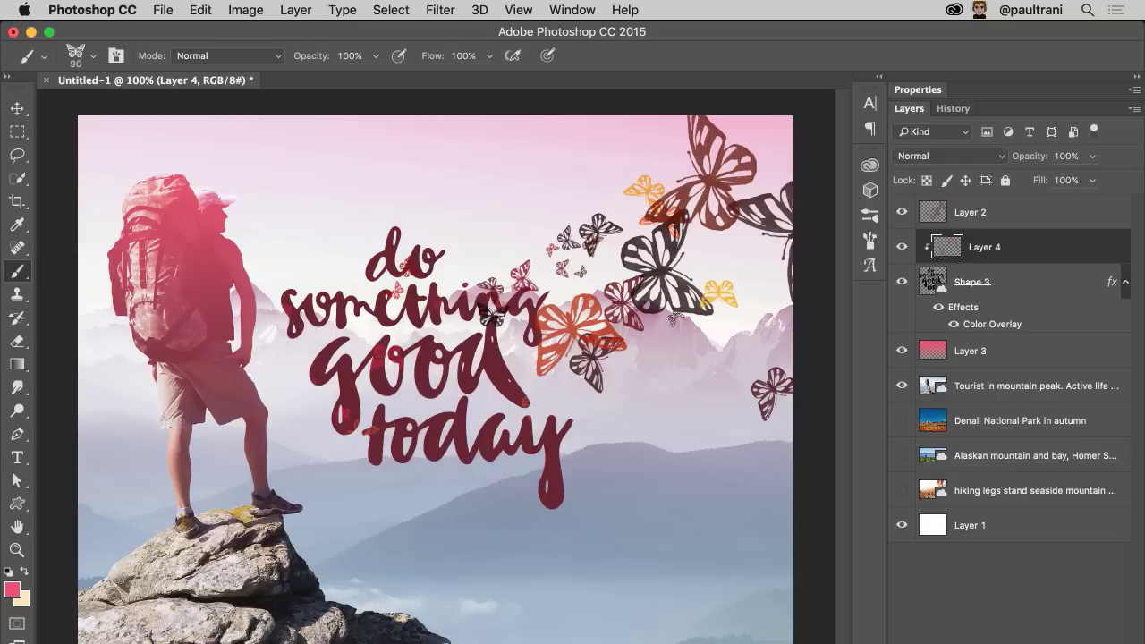
pyautogui.moveTo(420, 421)
pyautogui.mouseDown()
pyautogui.moveTo(478, 336)
pyautogui.moveTo(469, 365)
pyautogui.moveTo(483, 422)
pyautogui.moveTo(422, 368)
pyautogui.mouseUp()
pyautogui.moveTo(348, 360); pyautogui.dragTo(339, 424)
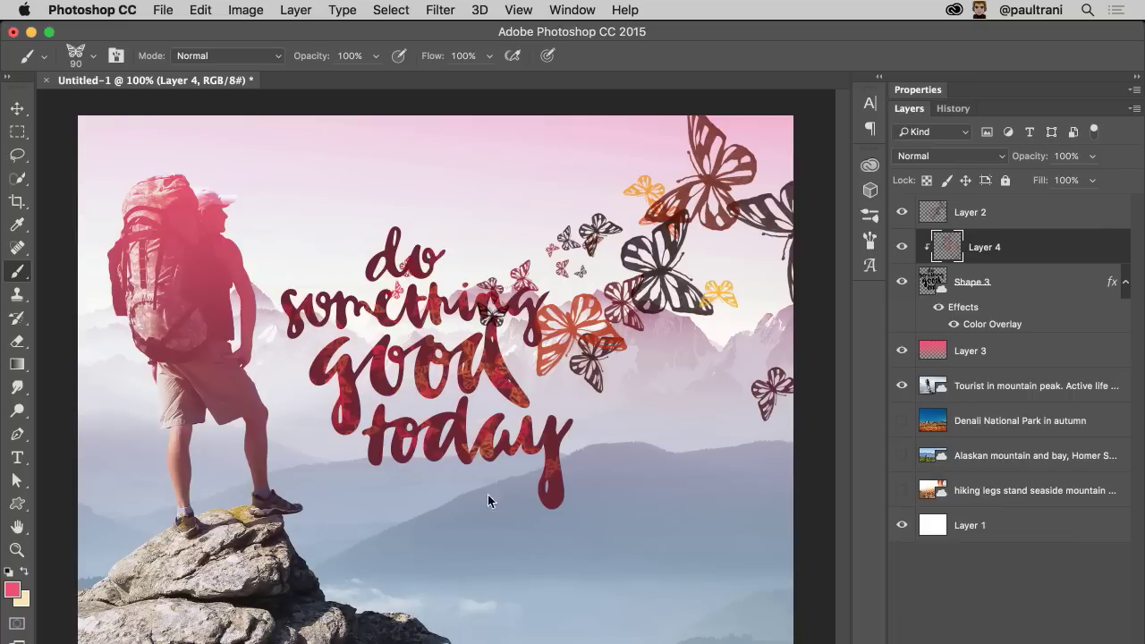
pyautogui.click(532, 293)
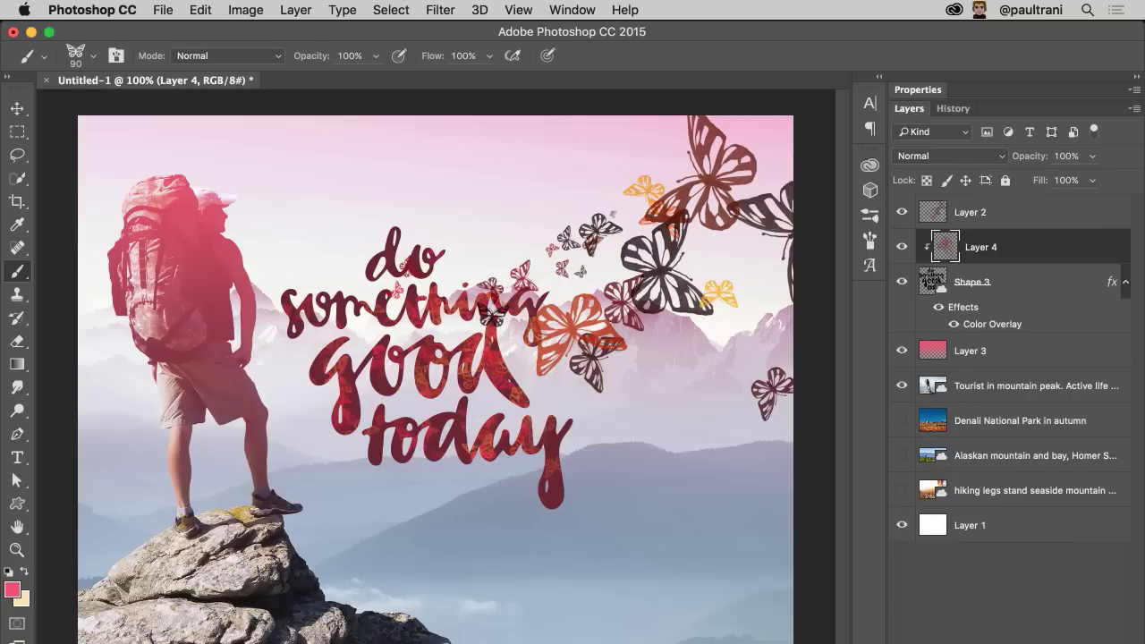